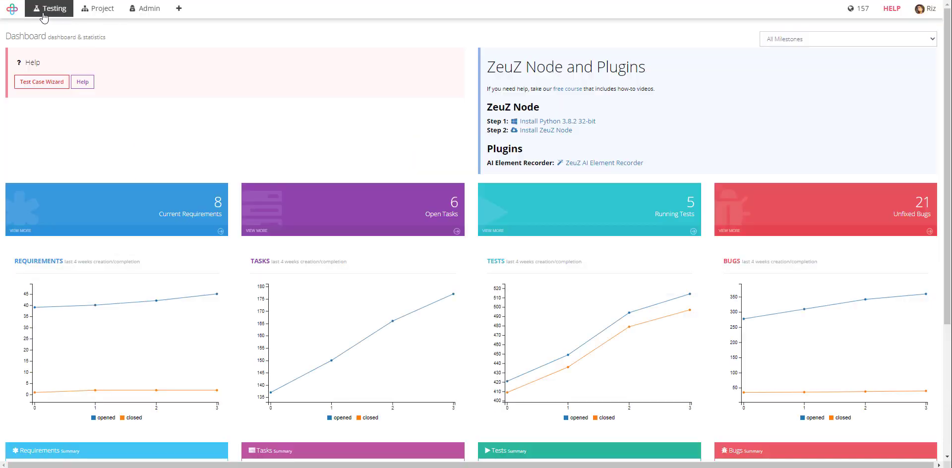
Create and submit a new test case titled "Shopping cart example" with the default details.
{"action": "left_click", "coordinate": [49, 15]}
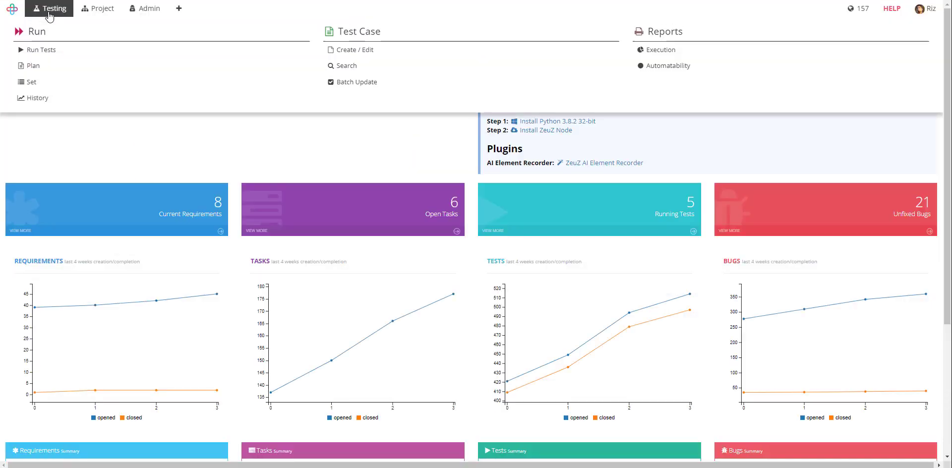
{"action": "left_click", "coordinate": [343, 60]}
{"action": "left_click", "coordinate": [179, 55]}
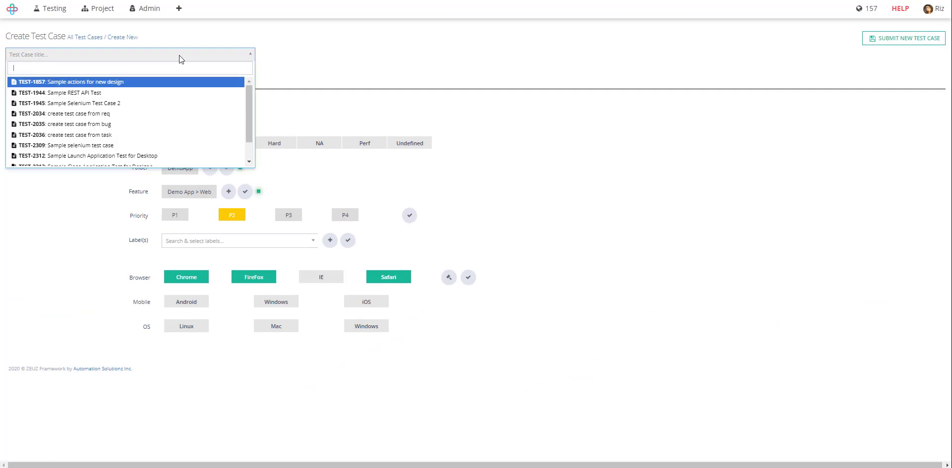
{"action": "type", "text": "Shop"}
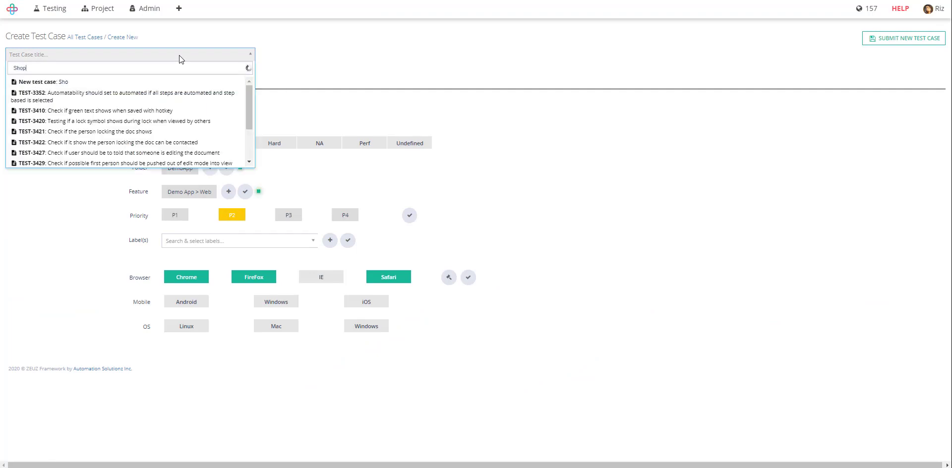
{"action": "type", "text": "ping ca"}
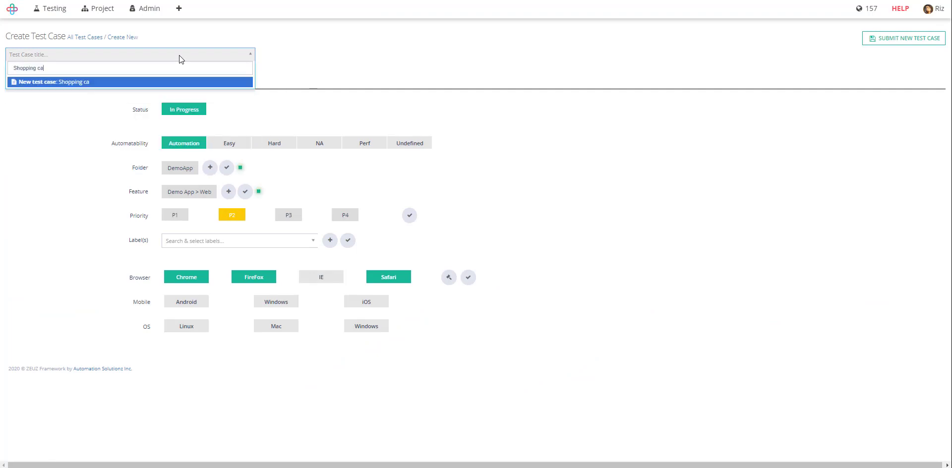
{"action": "type", "text": "rt "}
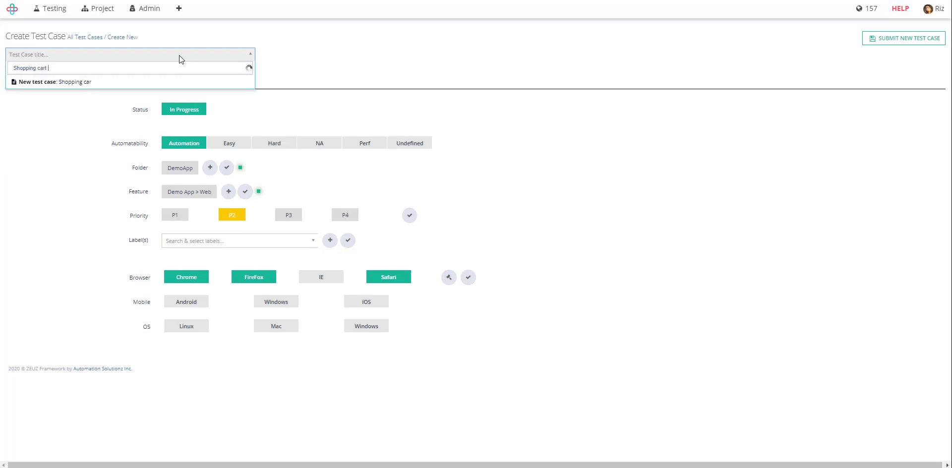
{"action": "type", "text": "example"}
{"action": "key", "text": "Return"}
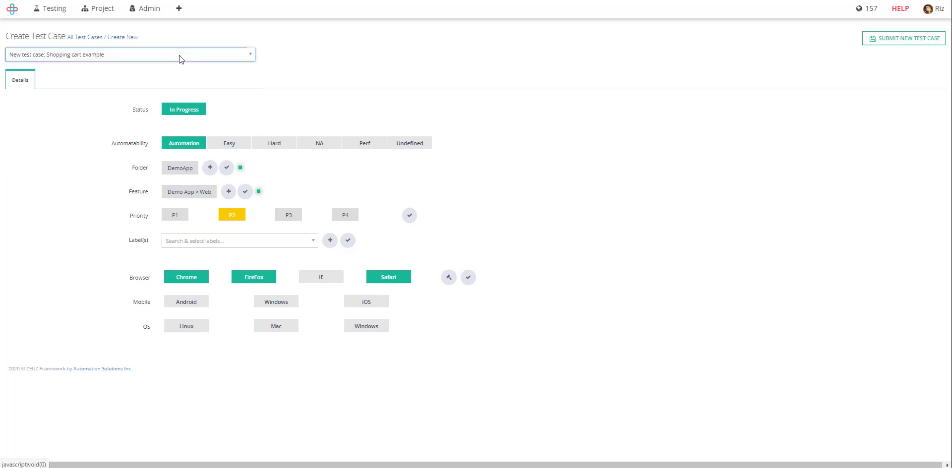
{"action": "left_click", "coordinate": [895, 40]}
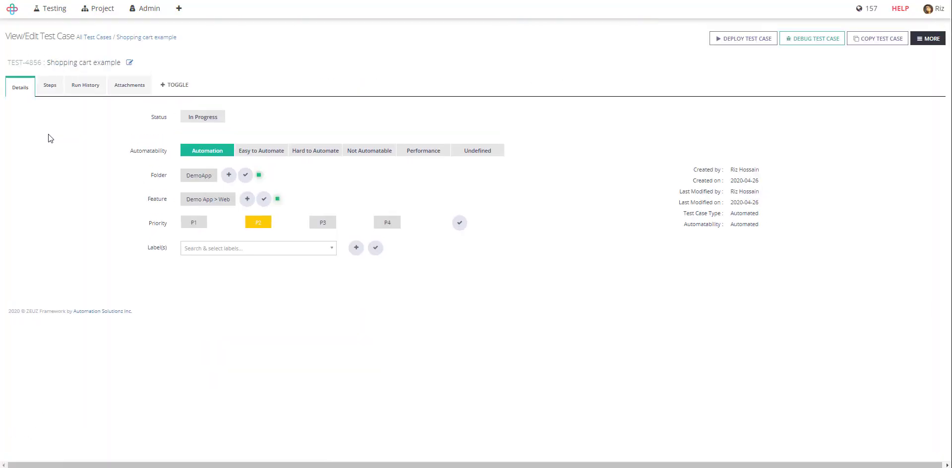
Add the existing "Go To Demo Login Page" step above the Sequential Actions step and remove Sequential Actions from the test case.
{"action": "left_click", "coordinate": [48, 88]}
{"action": "left_click", "coordinate": [22, 125]}
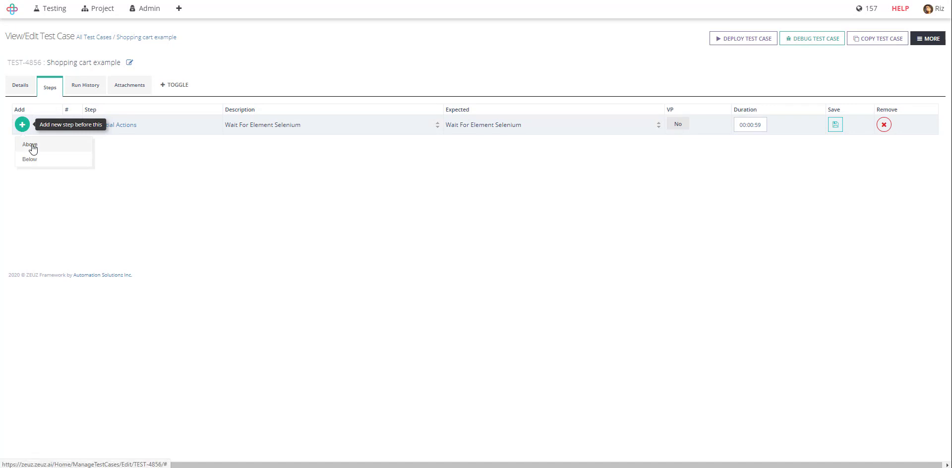
{"action": "left_click", "coordinate": [31, 145]}
{"action": "left_click", "coordinate": [414, 64]}
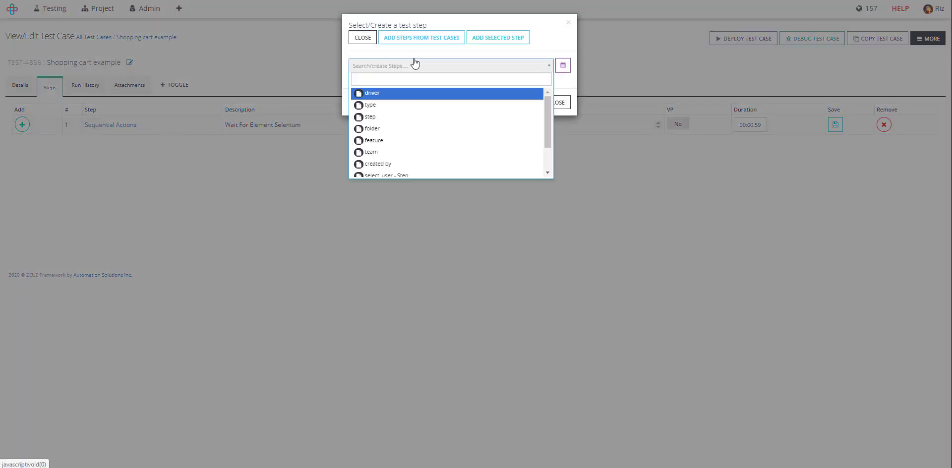
{"action": "type", "text": "Go to de"}
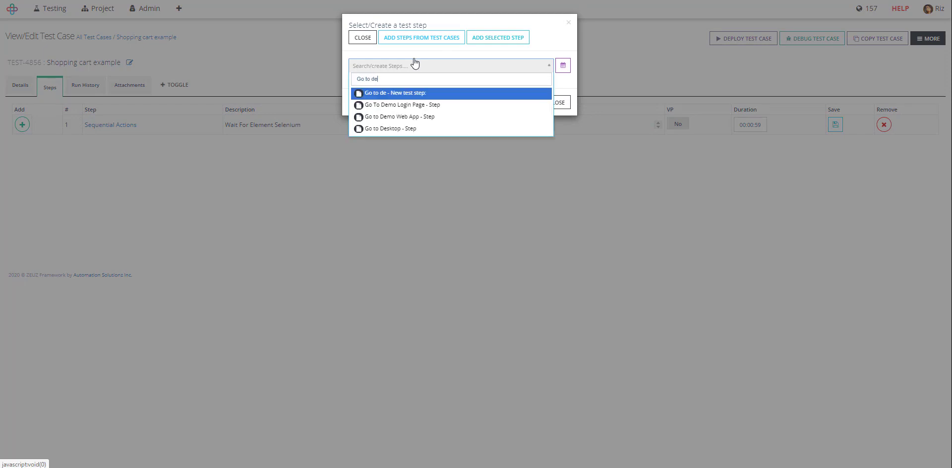
{"action": "left_click", "coordinate": [421, 106]}
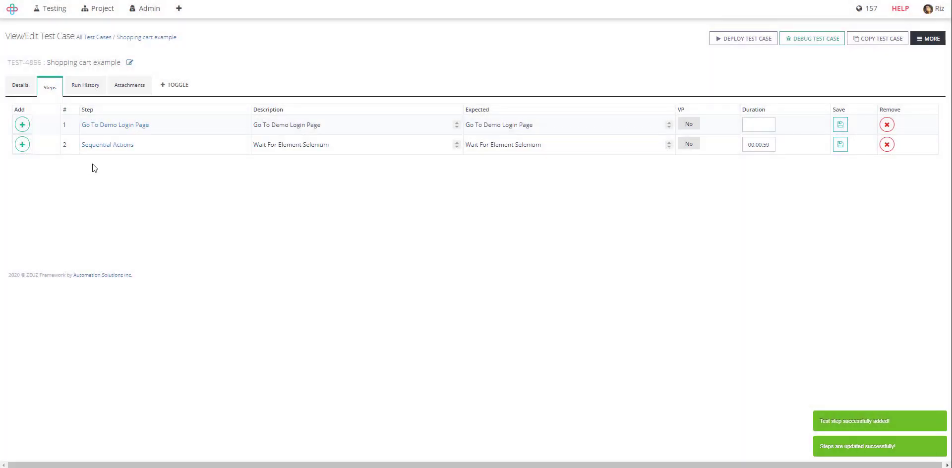
{"action": "left_click", "coordinate": [887, 143]}
{"action": "left_click", "coordinate": [593, 49]}
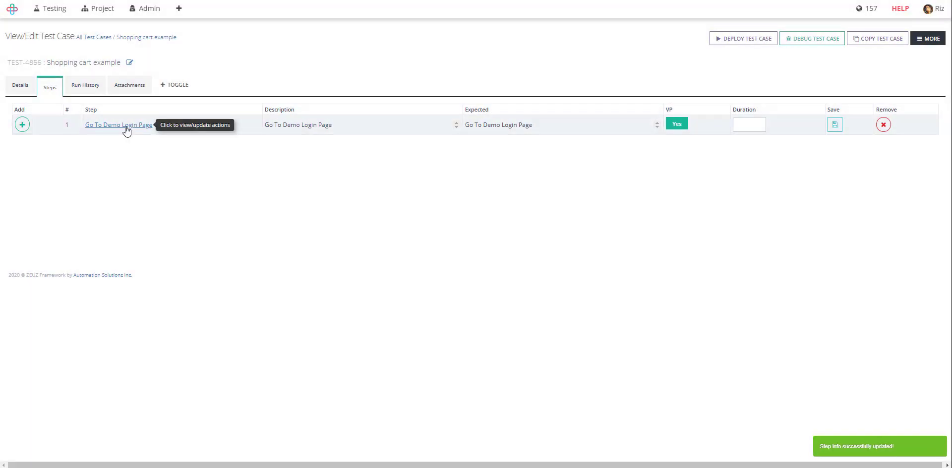
Add the web action "Go to Webpage" to the Go To Demo Login Page step.
{"action": "left_click", "coordinate": [126, 128]}
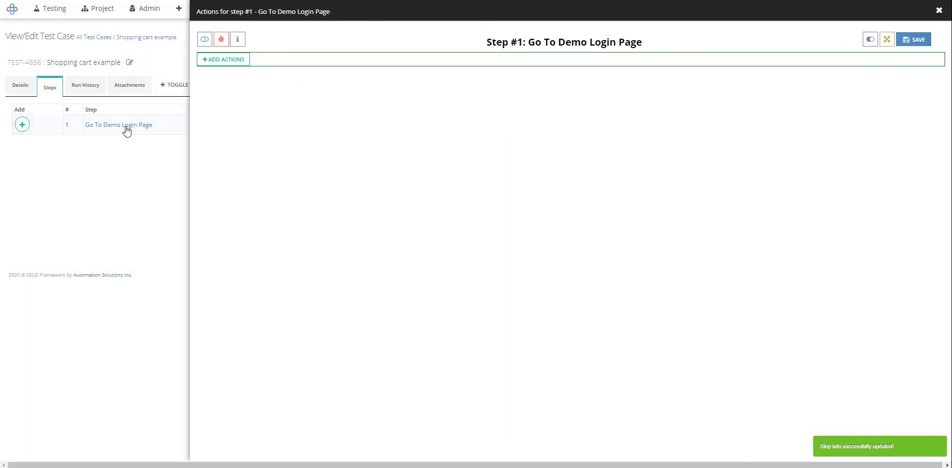
{"action": "left_click", "coordinate": [227, 60]}
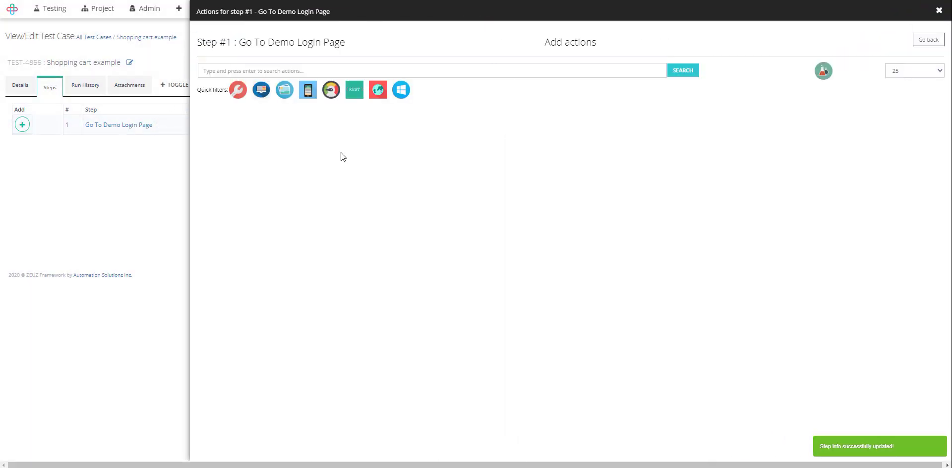
{"action": "left_click", "coordinate": [378, 94]}
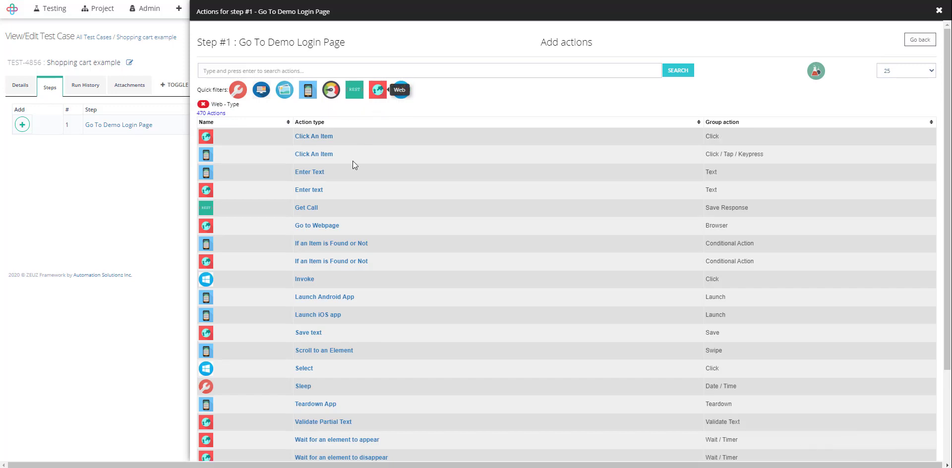
{"action": "left_click", "coordinate": [341, 173]}
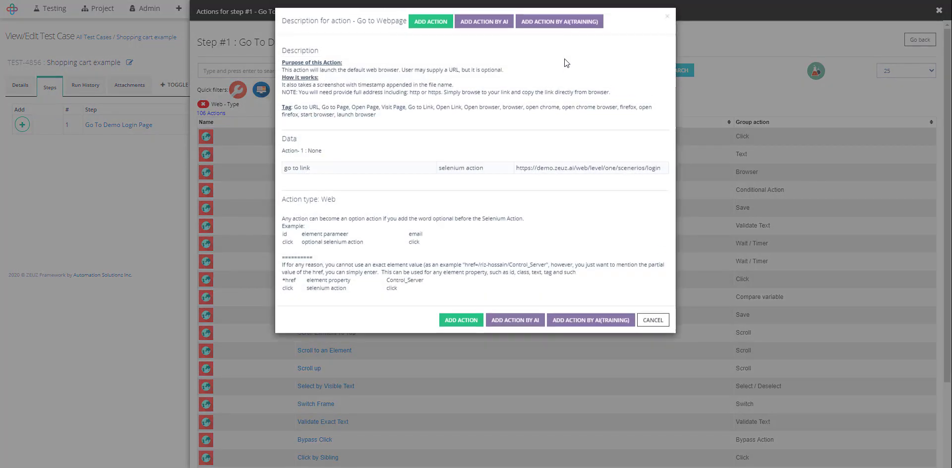
{"action": "left_click", "coordinate": [431, 27]}
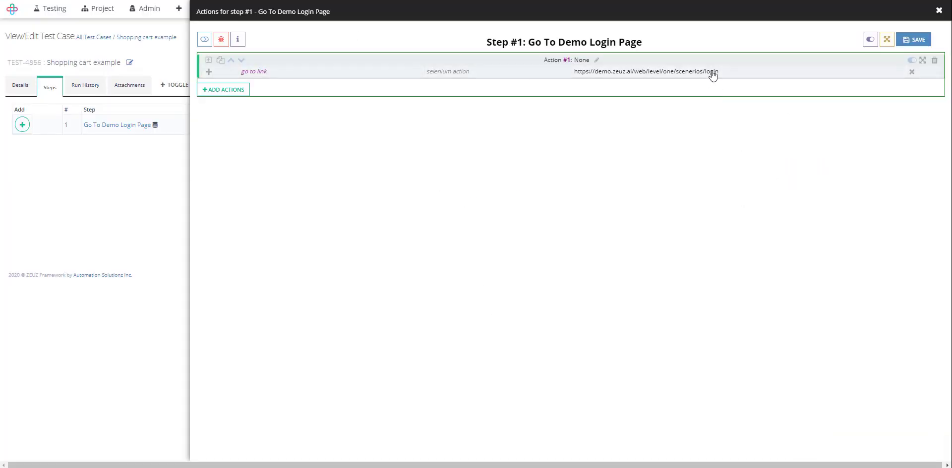
{"action": "triple_click", "coordinate": [712, 74]}
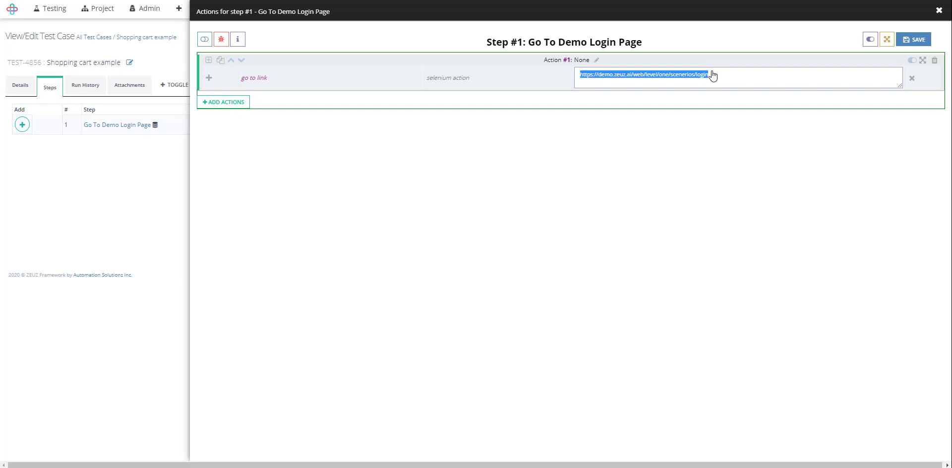
{"action": "type", "text": "https://demo.zeuz.ai/web/level/one/actions/web_level_one_scenerio_calculate_value"}
{"action": "left_click", "coordinate": [913, 40]}
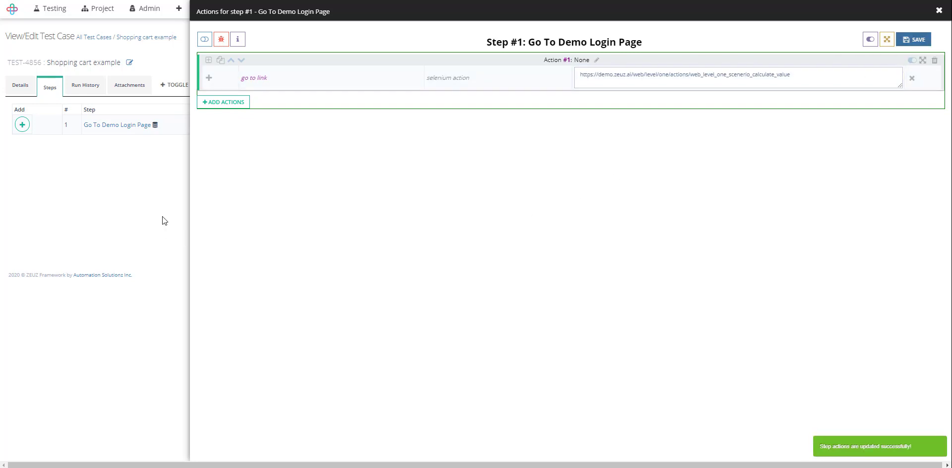
{"action": "left_click", "coordinate": [171, 188]}
Create a new test step titled "Shopping cart calculation" below the Go To Demo Login Page step.
{"action": "left_click", "coordinate": [22, 124]}
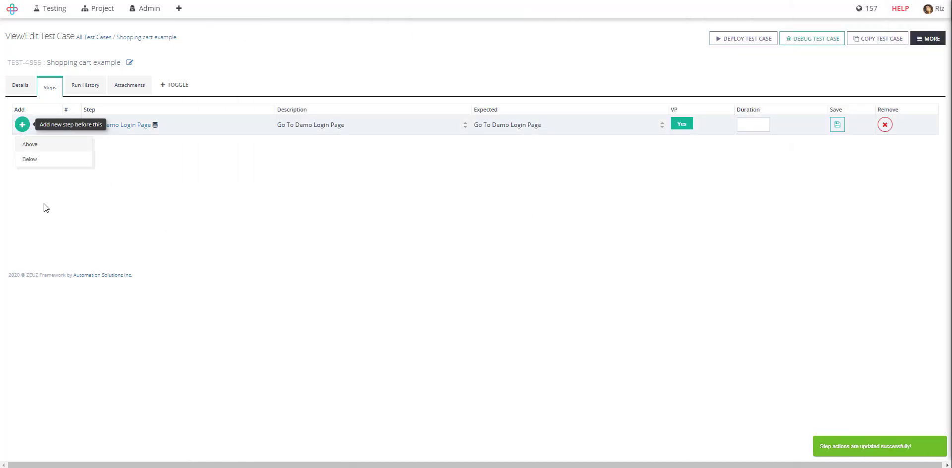
{"action": "left_click", "coordinate": [42, 159]}
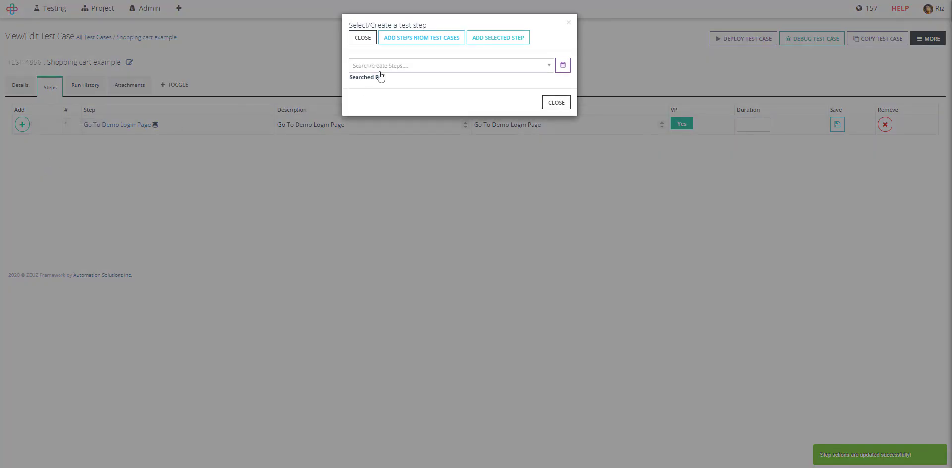
{"action": "left_click", "coordinate": [380, 72]}
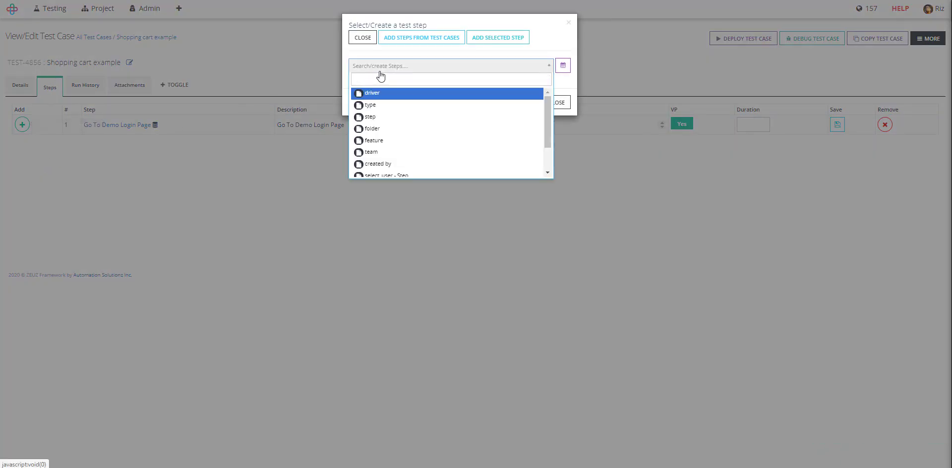
{"action": "type", "text": "Sh"}
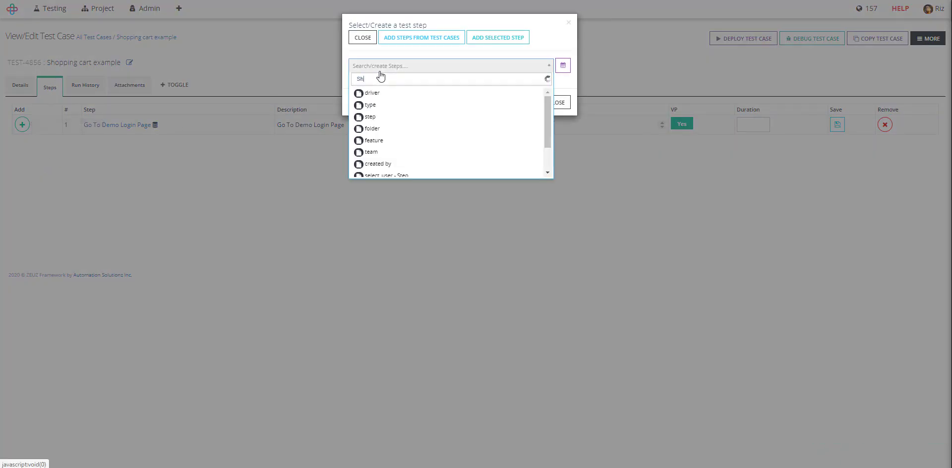
{"action": "type", "text": "opp"}
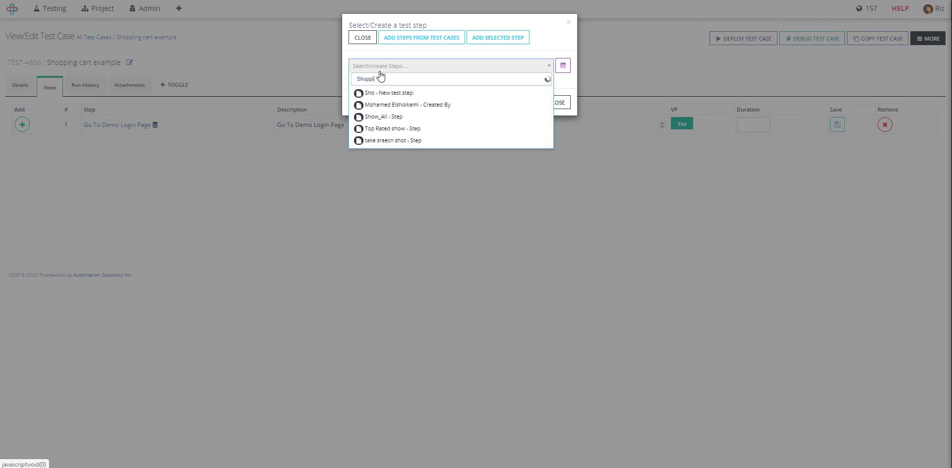
{"action": "type", "text": "ing cart calculation"}
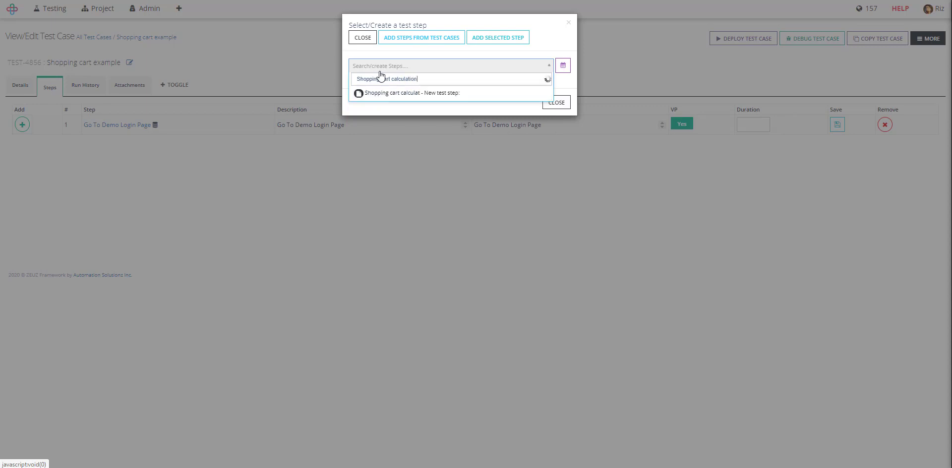
{"action": "key", "text": "Return"}
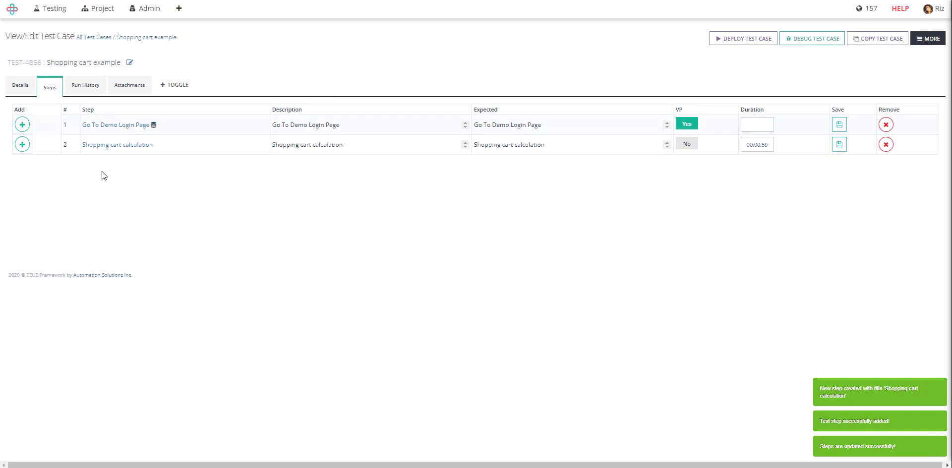
Add a web "Click An Item" action by AI to the Shopping cart calculation step, using the id yail_wrist_btn locator.
{"action": "left_click", "coordinate": [114, 145]}
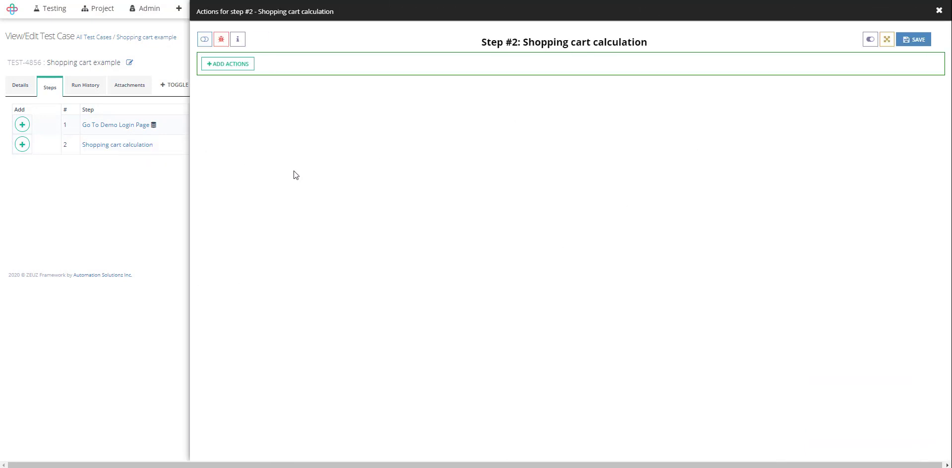
{"action": "left_click", "coordinate": [226, 64]}
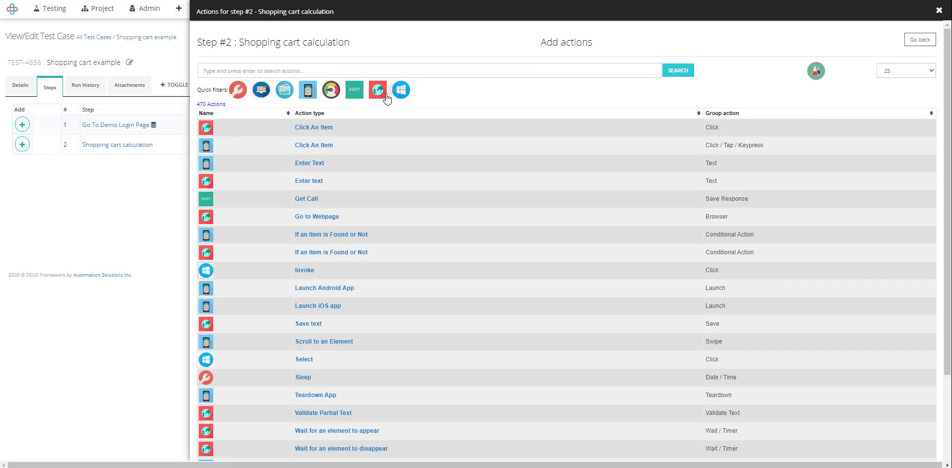
{"action": "left_click", "coordinate": [378, 90]}
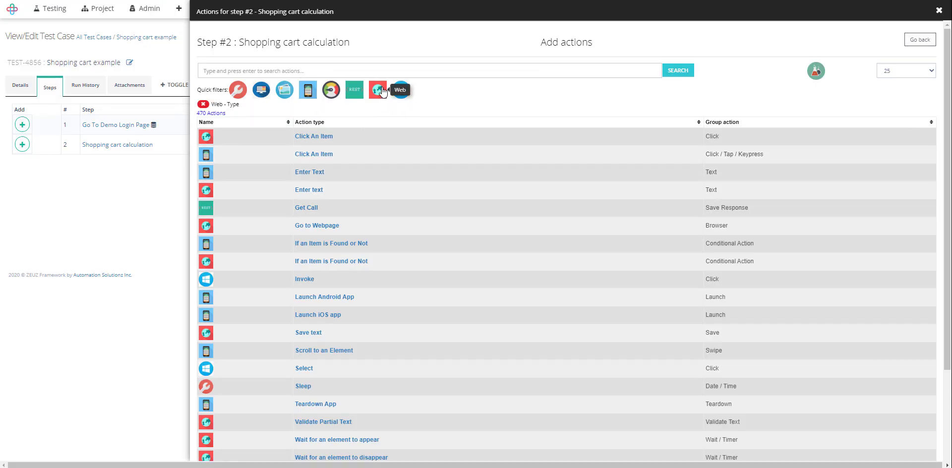
{"action": "left_click", "coordinate": [325, 138]}
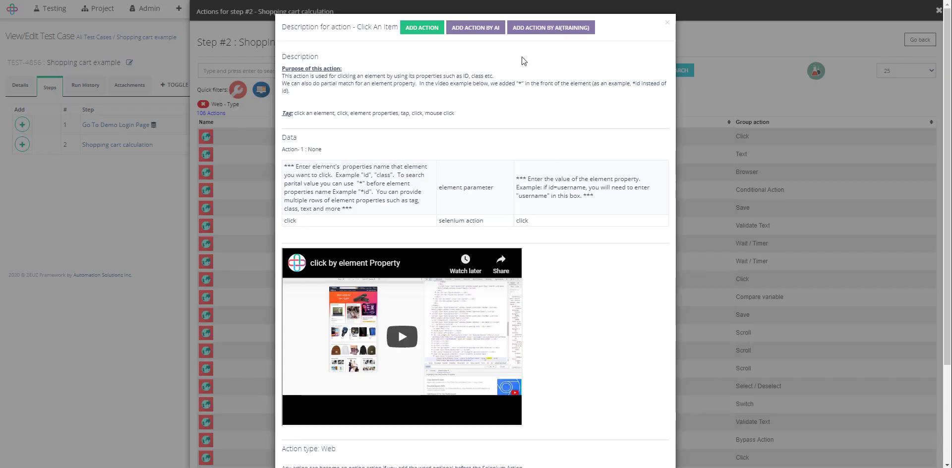
{"action": "left_click", "coordinate": [482, 29]}
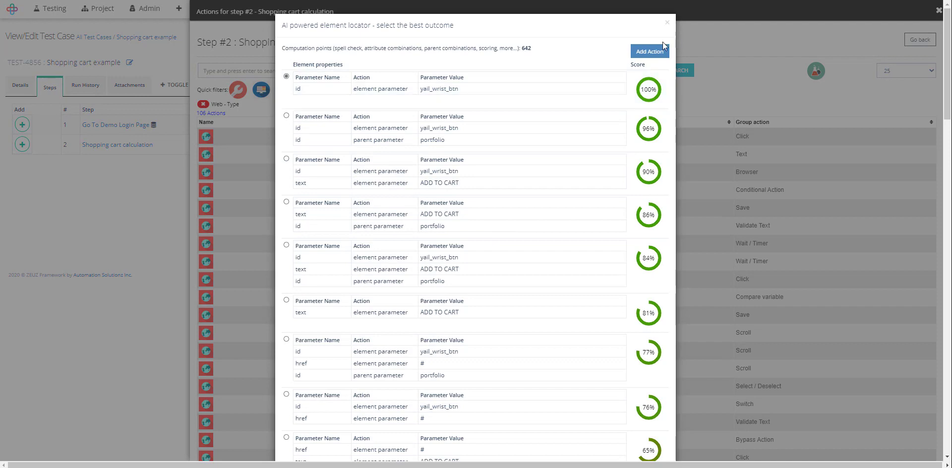
{"action": "left_click", "coordinate": [649, 52]}
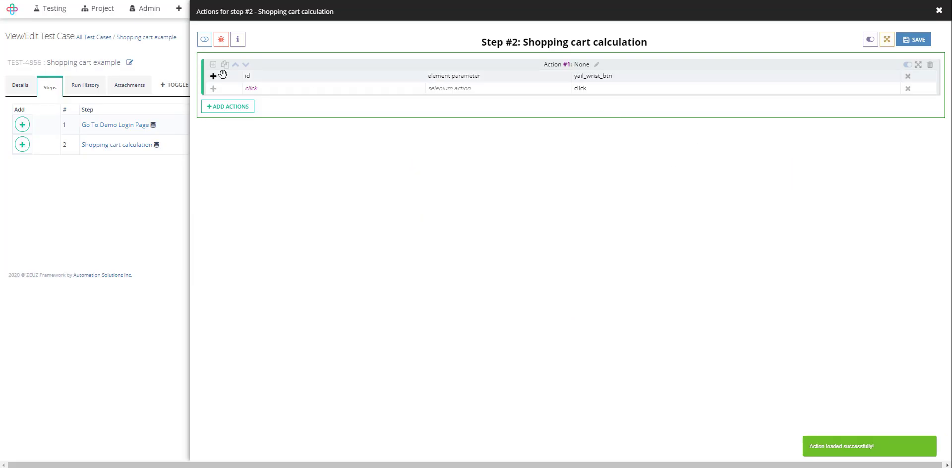
Add a second web "Click An Item" action by AI to the Shopping cart calculation step, using the id wrist_watch_btn locator.
{"action": "left_click", "coordinate": [230, 107]}
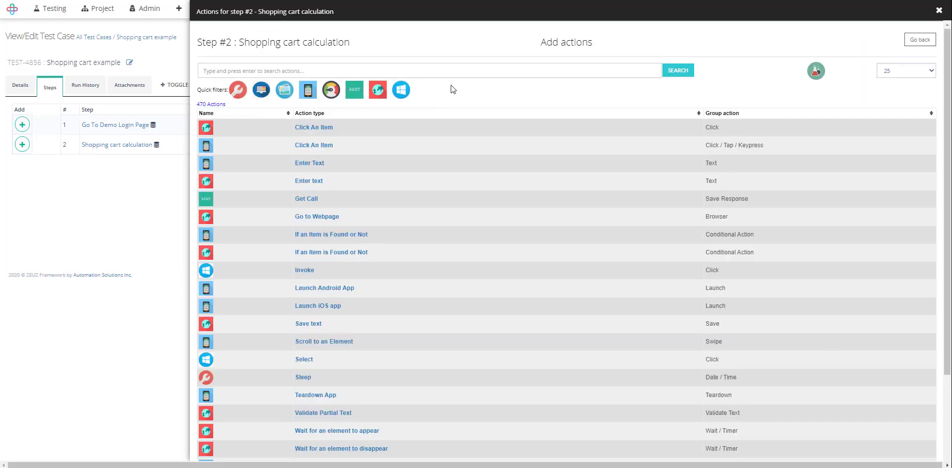
{"action": "left_click", "coordinate": [378, 91]}
{"action": "left_click", "coordinate": [306, 137]}
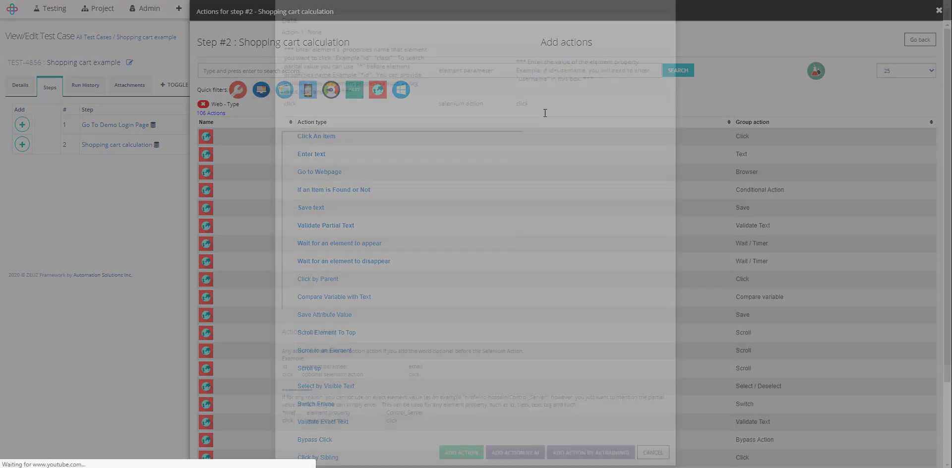
{"action": "left_click", "coordinate": [476, 25]}
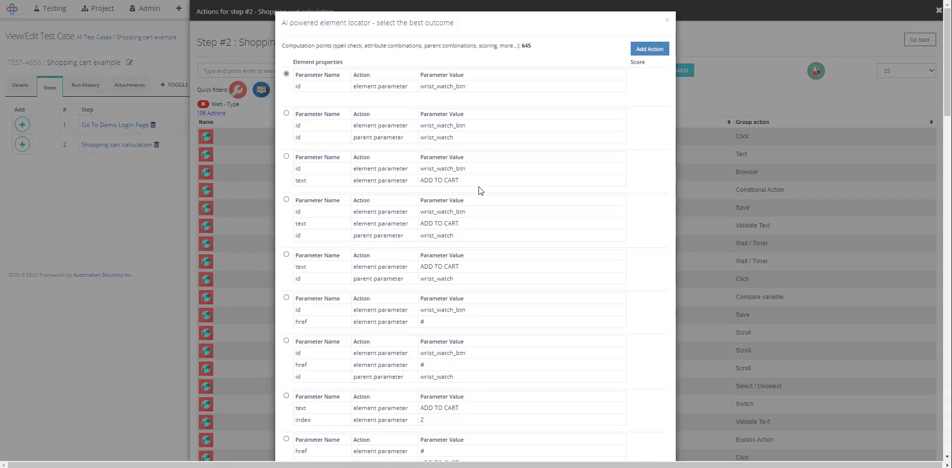
{"action": "left_click", "coordinate": [647, 54]}
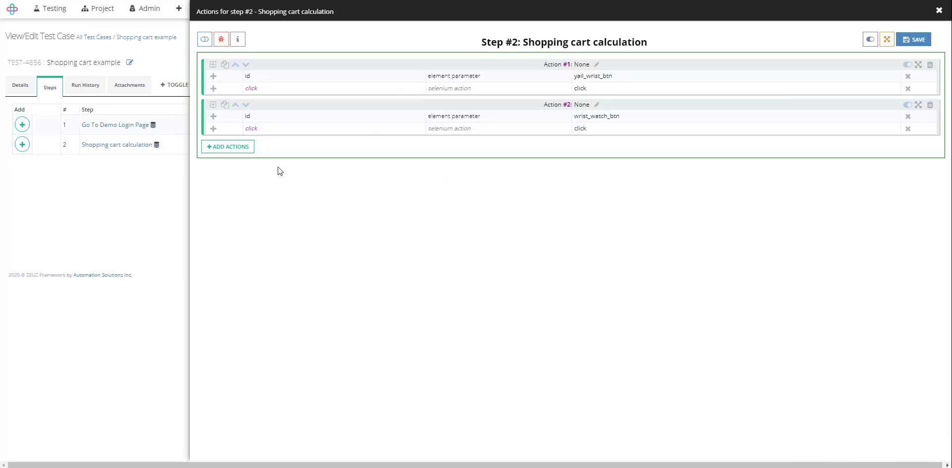
Add a third web "Click An Item" action by AI, using the id carrier_wrist_btn locator.
{"action": "left_click", "coordinate": [244, 147]}
{"action": "left_click", "coordinate": [312, 128]}
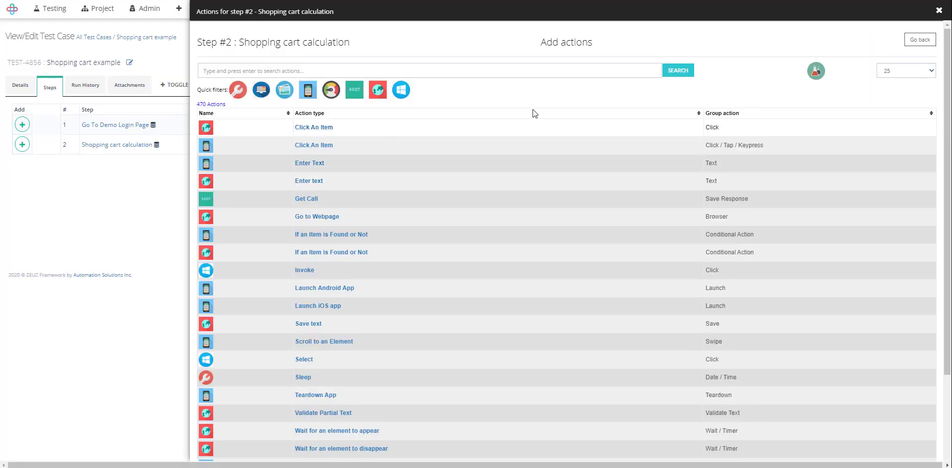
{"action": "left_click", "coordinate": [474, 29]}
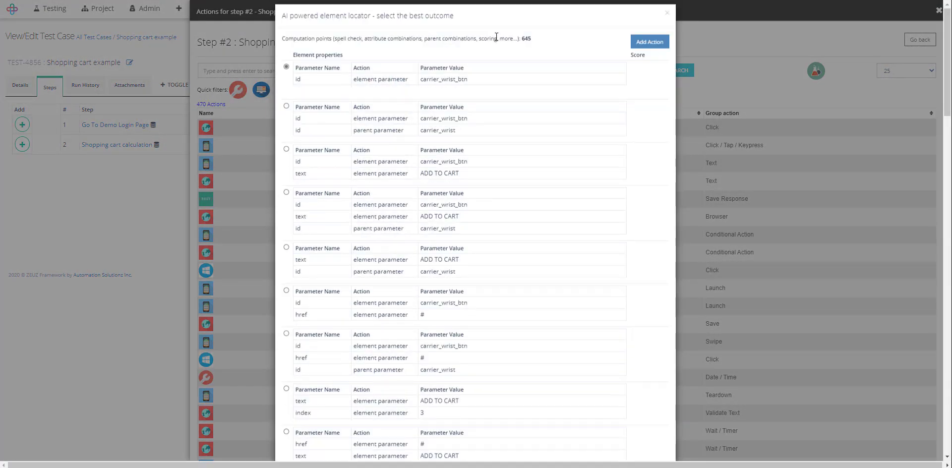
{"action": "left_click", "coordinate": [648, 51]}
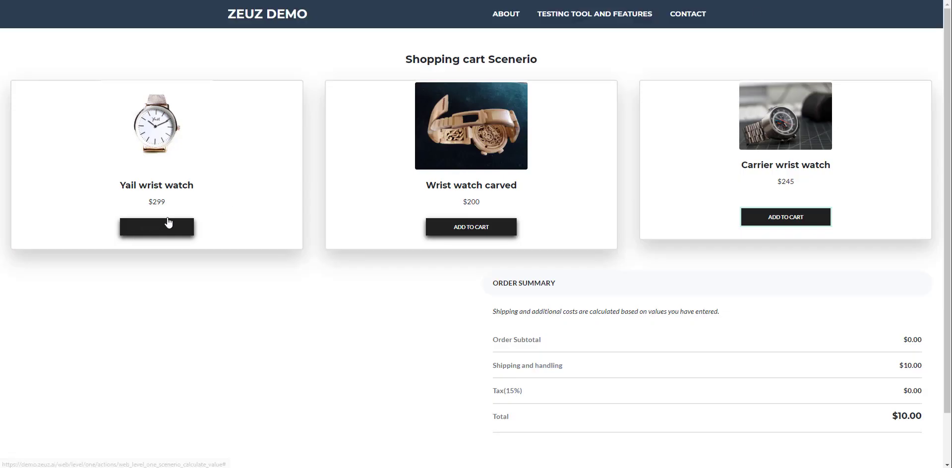
On the demo shopping page, add the Yail, carved and Carrier wrist watches to the cart to check the order summary calculation.
{"action": "left_click", "coordinate": [156, 227]}
{"action": "left_click", "coordinate": [471, 226]}
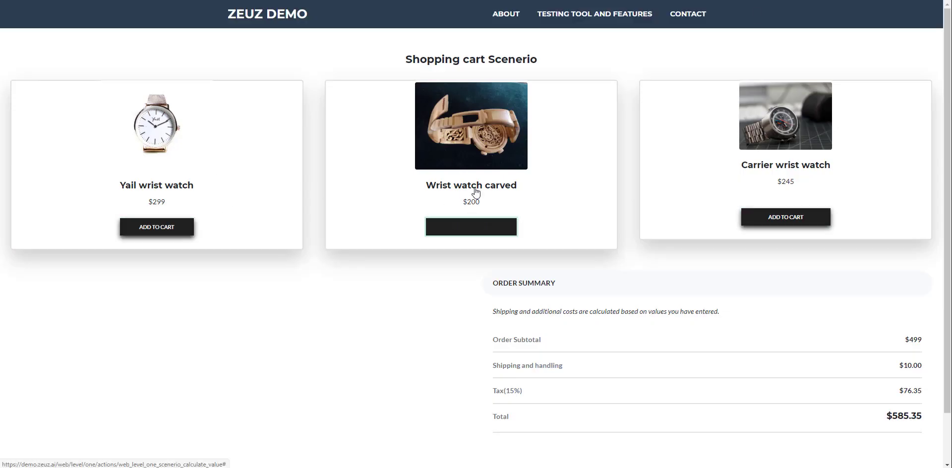
{"action": "left_click", "coordinate": [786, 217]}
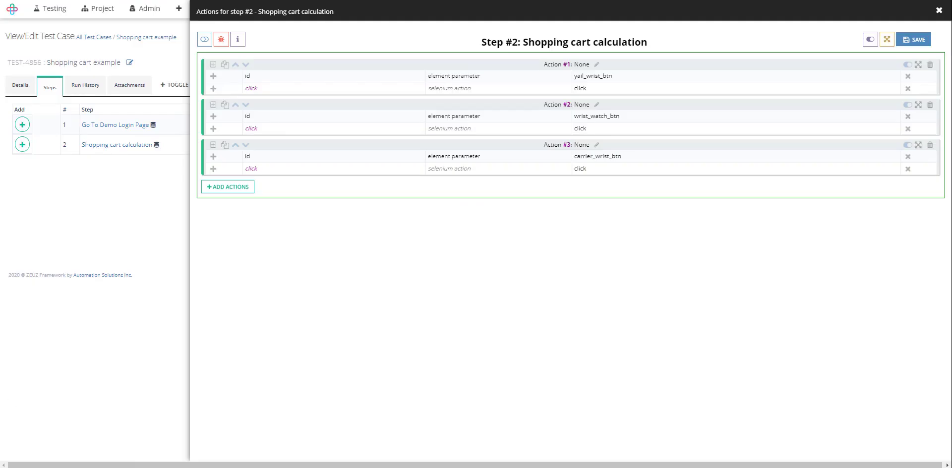
Find the "Math utility action" with the search term math and add it to the Shopping cart calculation step.
{"action": "left_click", "coordinate": [230, 188]}
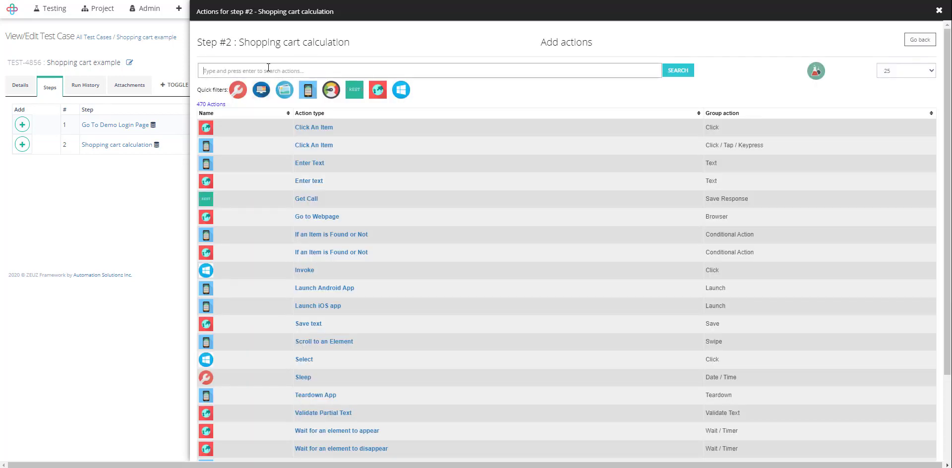
{"action": "type", "text": "math"}
{"action": "key", "text": "Return"}
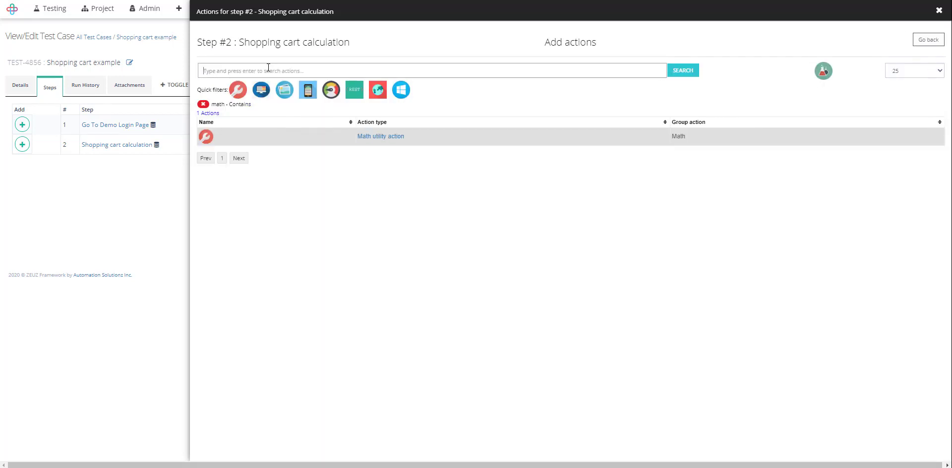
{"action": "left_click", "coordinate": [370, 138]}
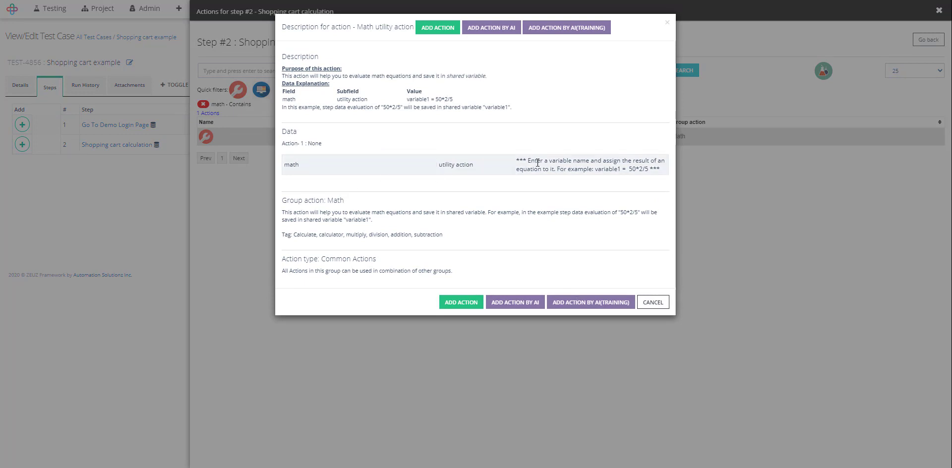
{"action": "left_click_drag", "start_coordinate": [629, 169], "coordinate": [648, 167]}
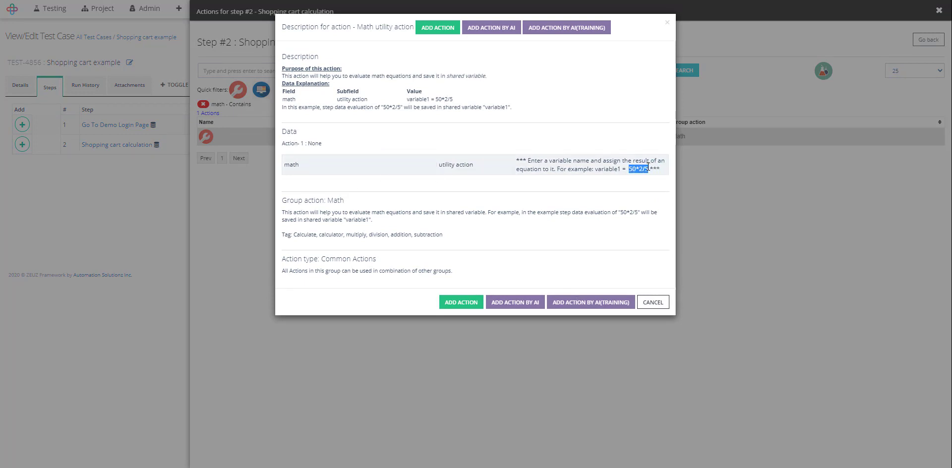
{"action": "left_click", "coordinate": [435, 29]}
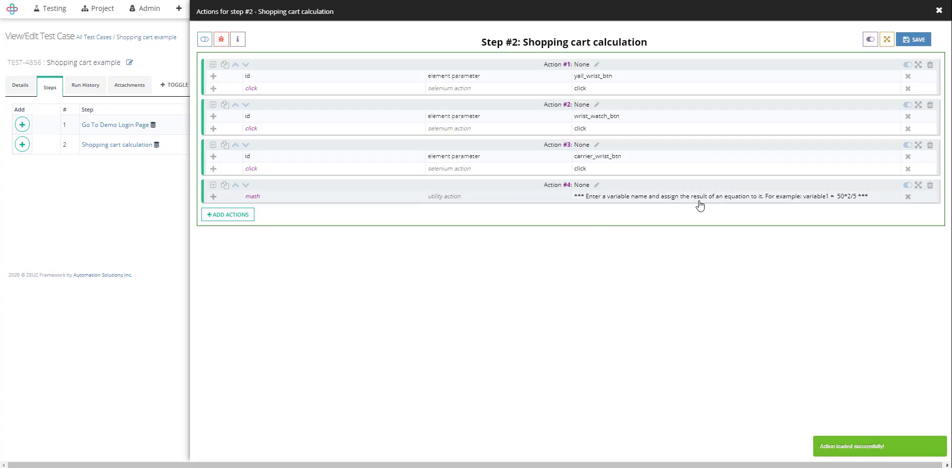
Replace the placeholder wording around the math action's example equation with the variable name total_cost.
{"action": "left_click", "coordinate": [763, 202]}
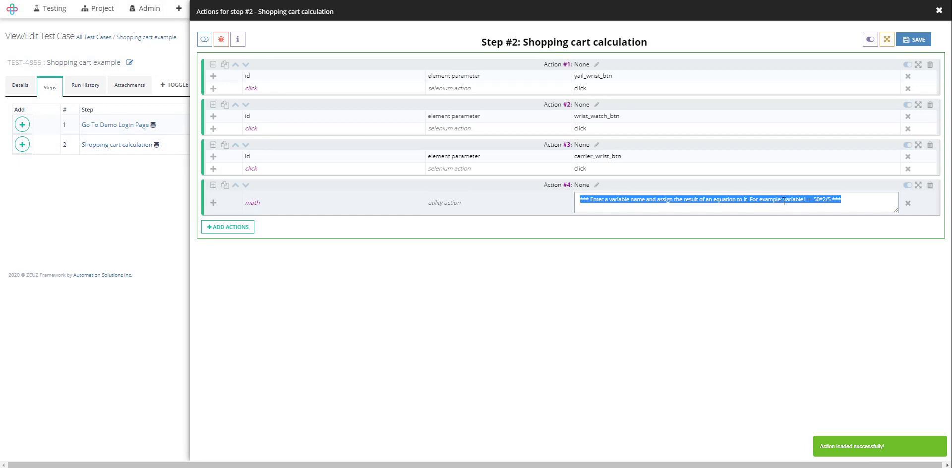
{"action": "double_click", "coordinate": [782, 199]}
{"action": "left_click_drag", "start_coordinate": [781, 200], "coordinate": [527, 206]}
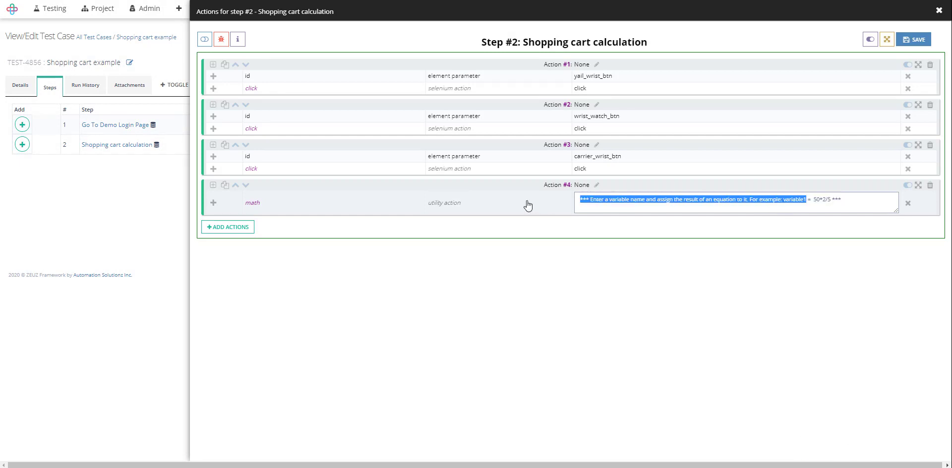
{"action": "key", "text": "BackSpace"}
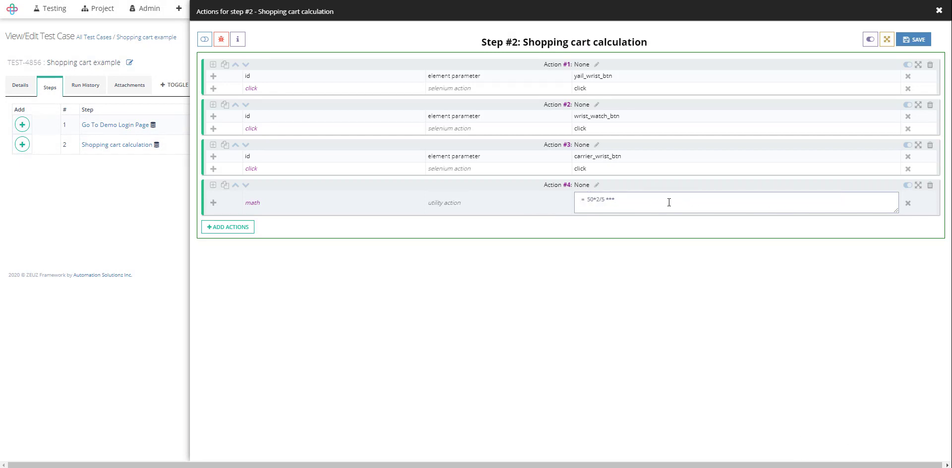
{"action": "key", "text": "BackSpace"}
{"action": "key", "text": "BackSpace"}
{"action": "type", "text": "total _cost"}
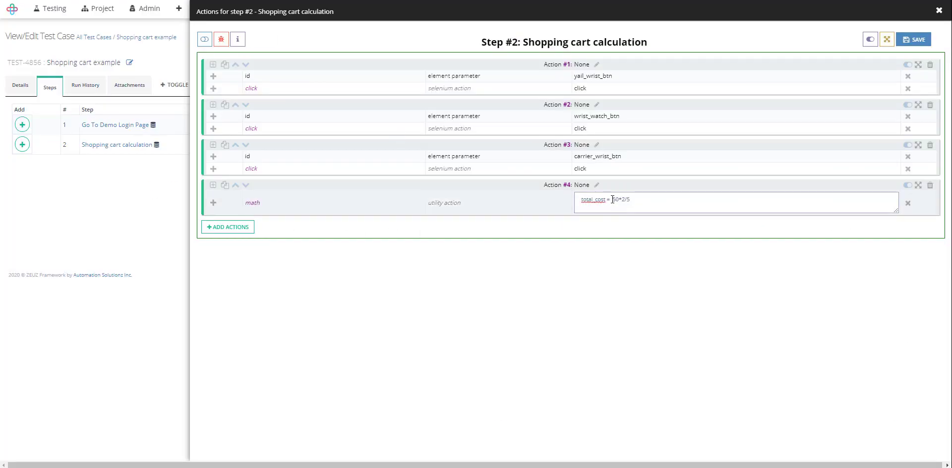
Set the math action's equation to (299+200+245+10)*1.15 and rename its variable to calculated_total_cost.
{"action": "left_click_drag", "start_coordinate": [612, 199], "coordinate": [648, 199]}
{"action": "key", "text": "BackSpace"}
{"action": "type", "text": "(299+200+245+10)"}
{"action": "type", "text": "5"}
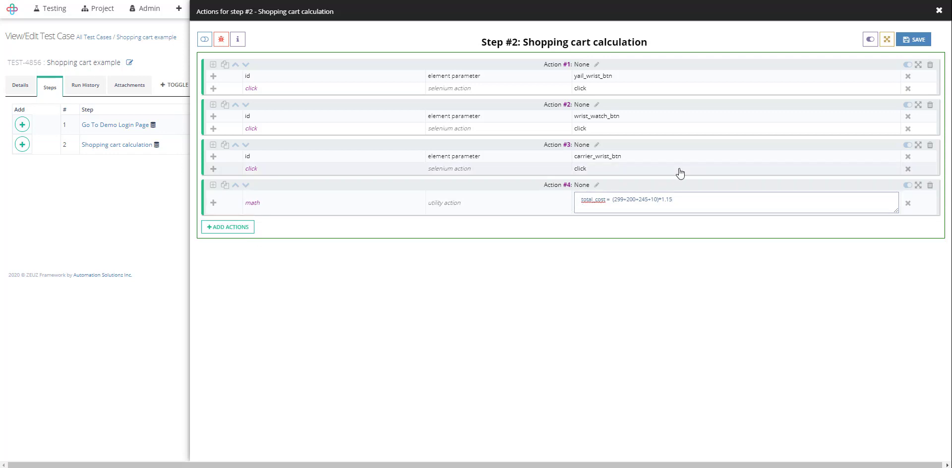
{"action": "type", "text": "calculated_"}
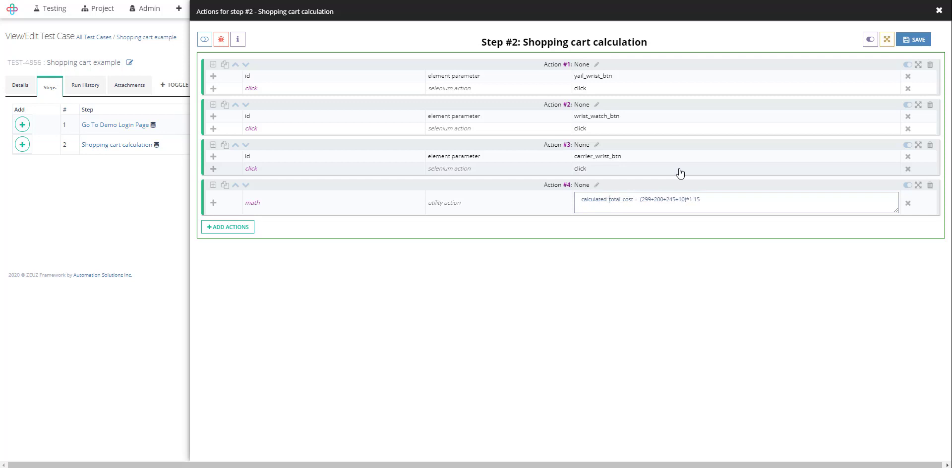
Find the web "Save text" action with the search term save and add it by AI, using the id total locator.
{"action": "left_click", "coordinate": [236, 231]}
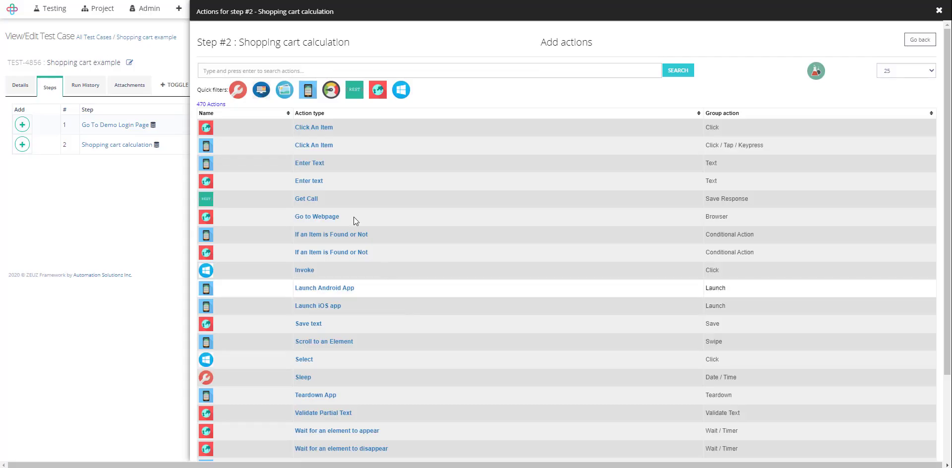
{"action": "left_click", "coordinate": [378, 90]}
{"action": "left_click", "coordinate": [323, 71]}
{"action": "type", "text": "sa"}
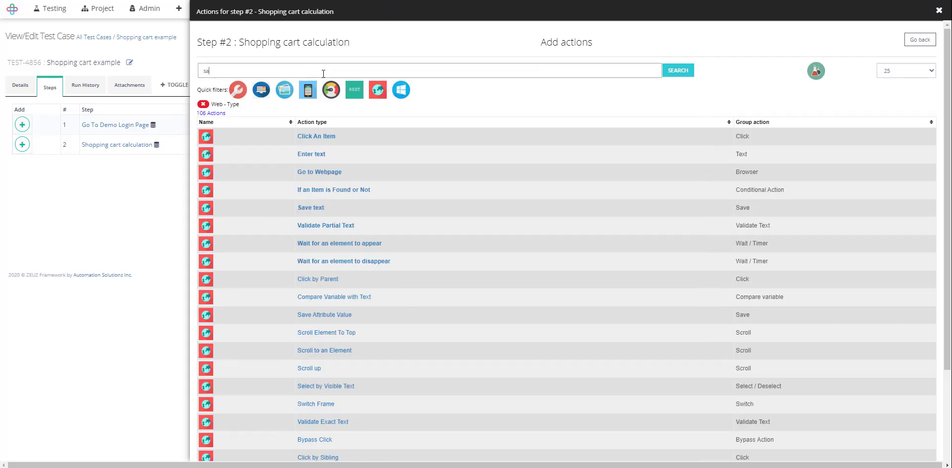
{"action": "type", "text": "ve"}
{"action": "key", "text": "Return"}
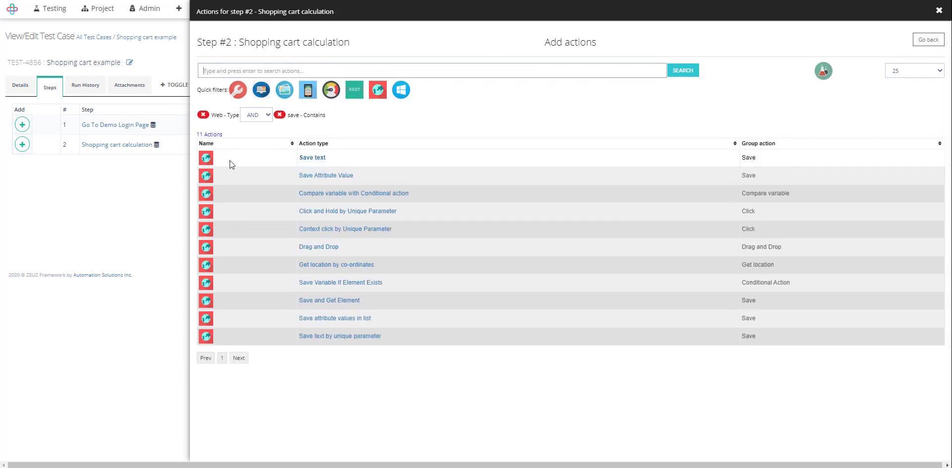
{"action": "left_click", "coordinate": [310, 157]}
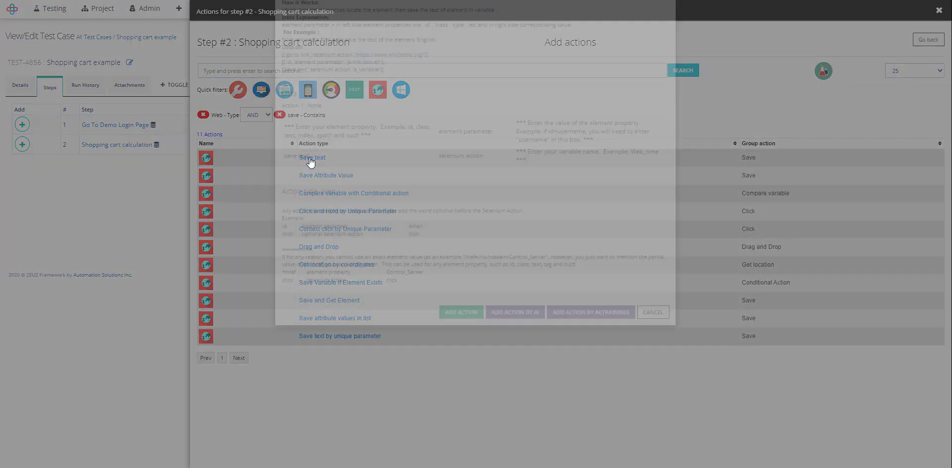
{"action": "left_click", "coordinate": [436, 25]}
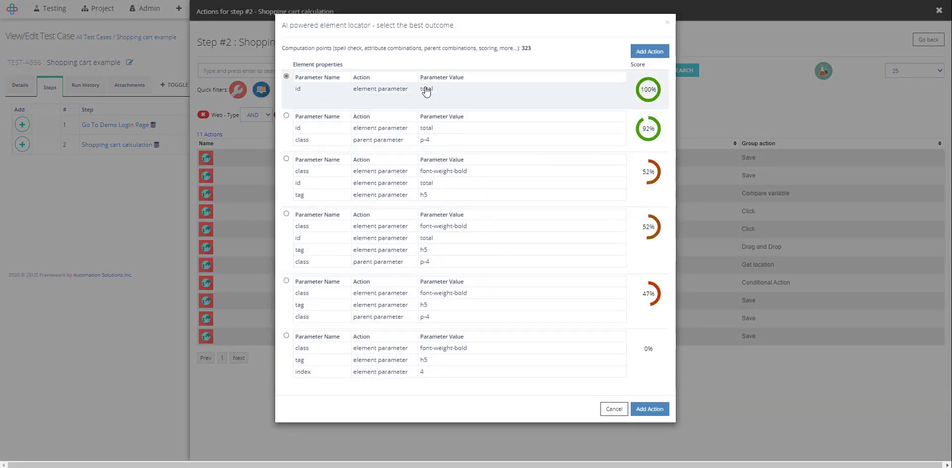
{"action": "left_click", "coordinate": [644, 411]}
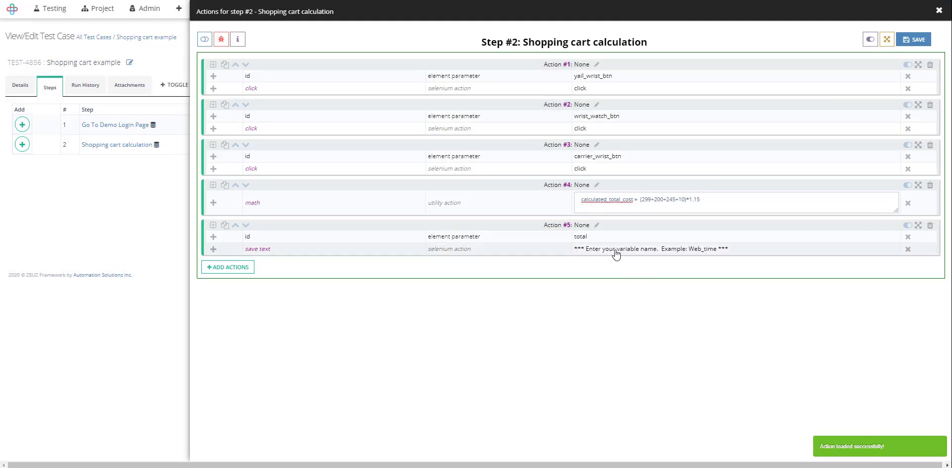
Set the save text action's variable name to acutal_total_cost, reusing the variable name copied from the math action.
{"action": "left_click", "coordinate": [617, 255]}
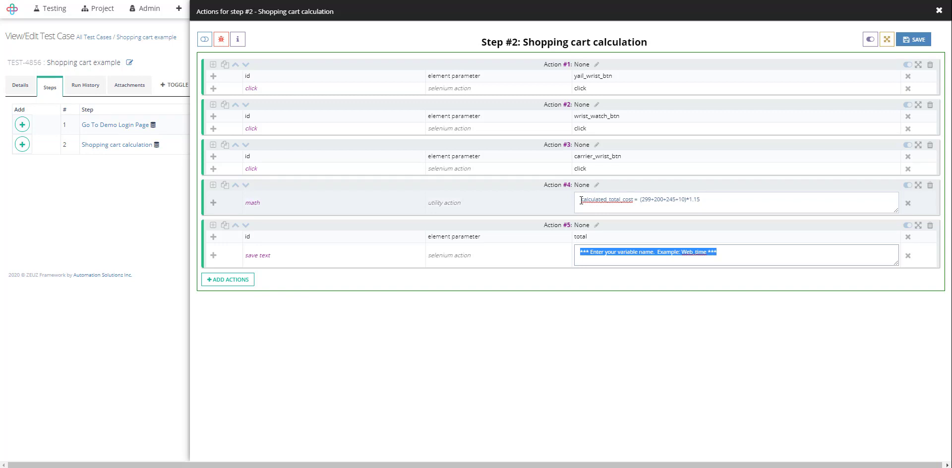
{"action": "left_click_drag", "start_coordinate": [581, 201], "coordinate": [635, 201]}
{"action": "key", "text": "ctrl+c"}
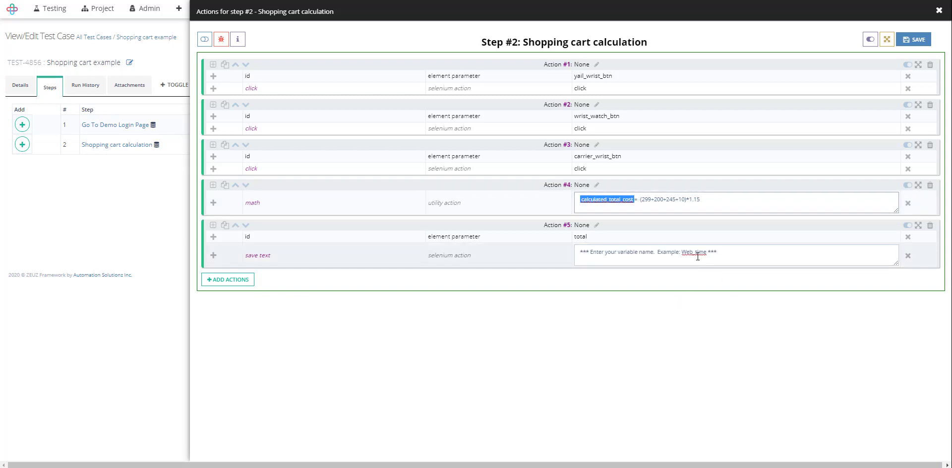
{"action": "left_click", "coordinate": [727, 253]}
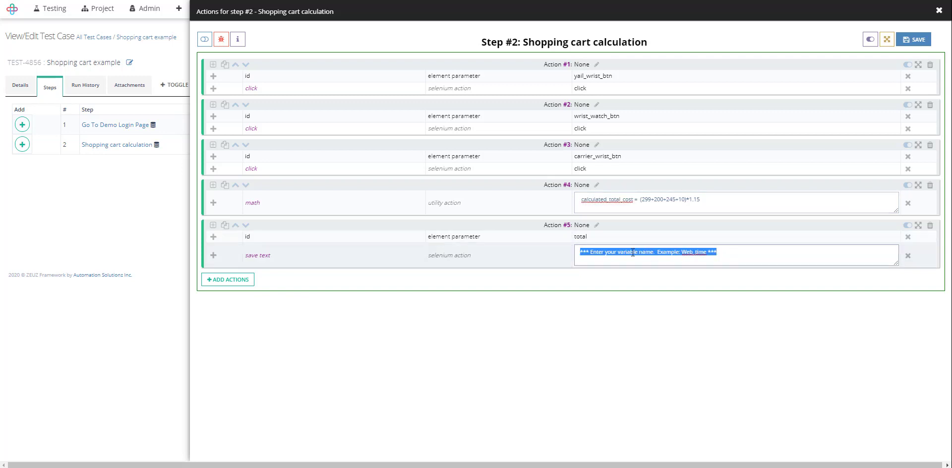
{"action": "key", "text": "ctrl+v"}
{"action": "left_click_drag", "start_coordinate": [607, 251], "coordinate": [542, 250]}
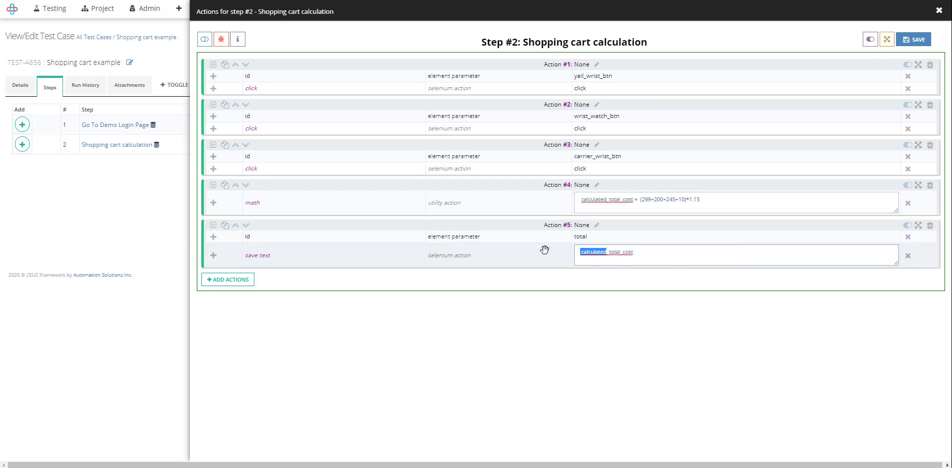
{"action": "type", "text": "acutal"}
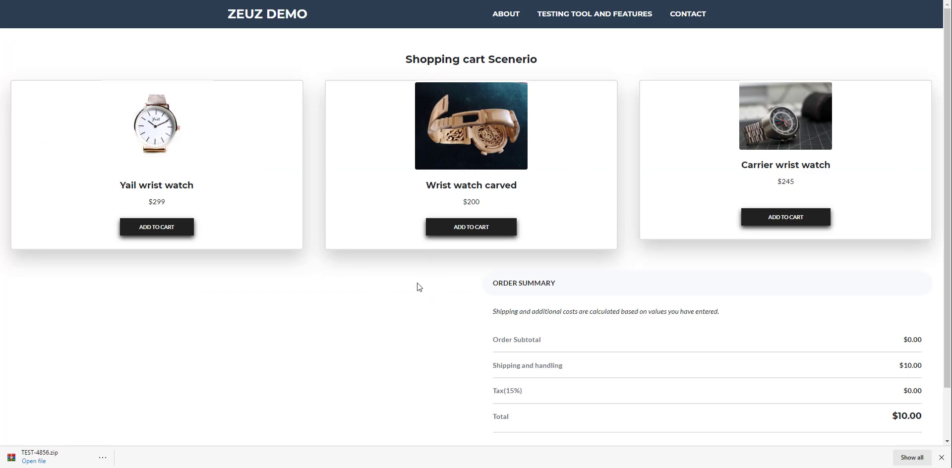
Add all three watches to the demo cart, inspect the order Total element's HTML, and return to the test case's step actions.
{"action": "left_click", "coordinate": [158, 227]}
{"action": "left_click", "coordinate": [476, 227]}
{"action": "left_click", "coordinate": [803, 217]}
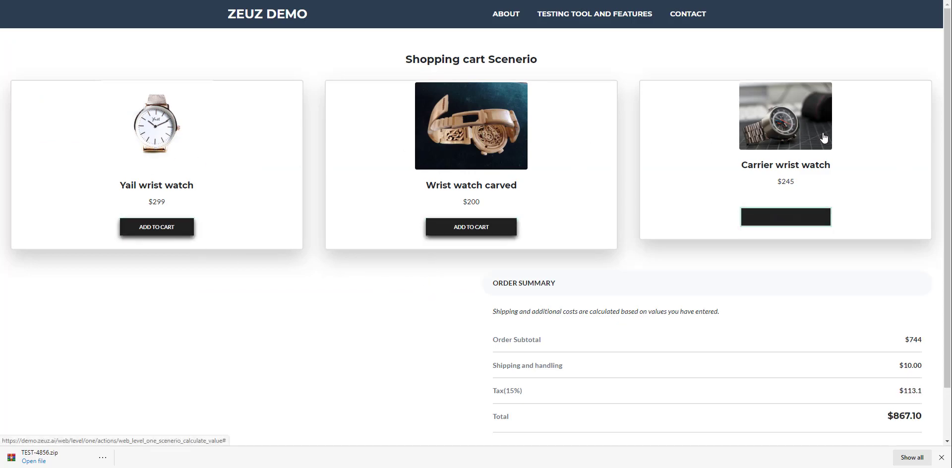
{"action": "right_click", "coordinate": [859, 417]}
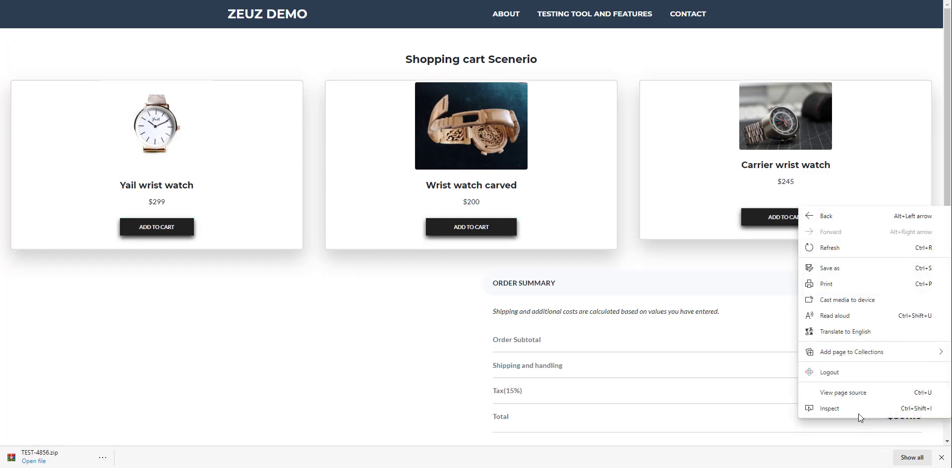
{"action": "left_click", "coordinate": [858, 414]}
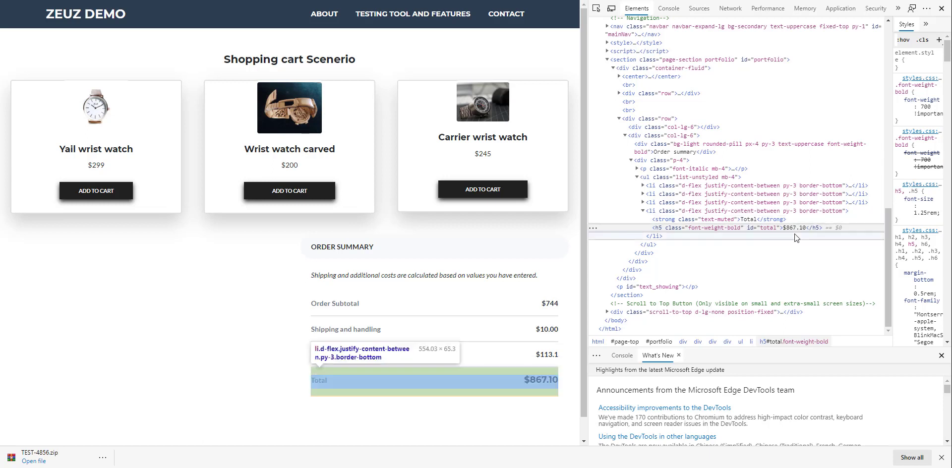
{"action": "left_click", "coordinate": [347, 0]}
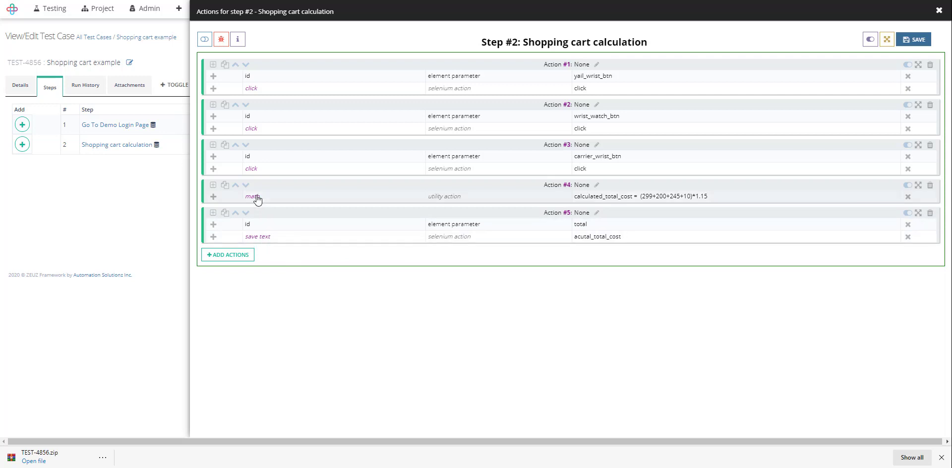
Search the available actions for round and add the "Extract and round number from string" action to step #2.
{"action": "left_click", "coordinate": [227, 255]}
{"action": "left_click", "coordinate": [278, 67]}
{"action": "type", "text": "r"}
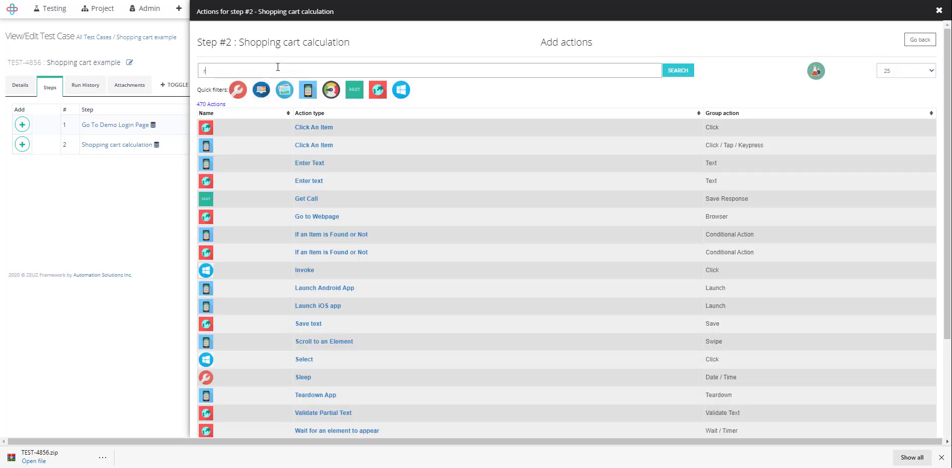
{"action": "type", "text": "ound"}
{"action": "key", "text": "Return"}
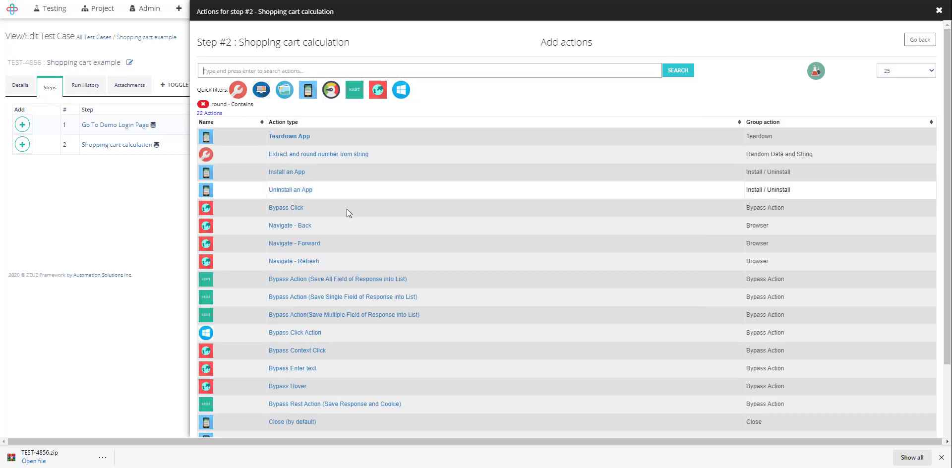
{"action": "left_click", "coordinate": [312, 155]}
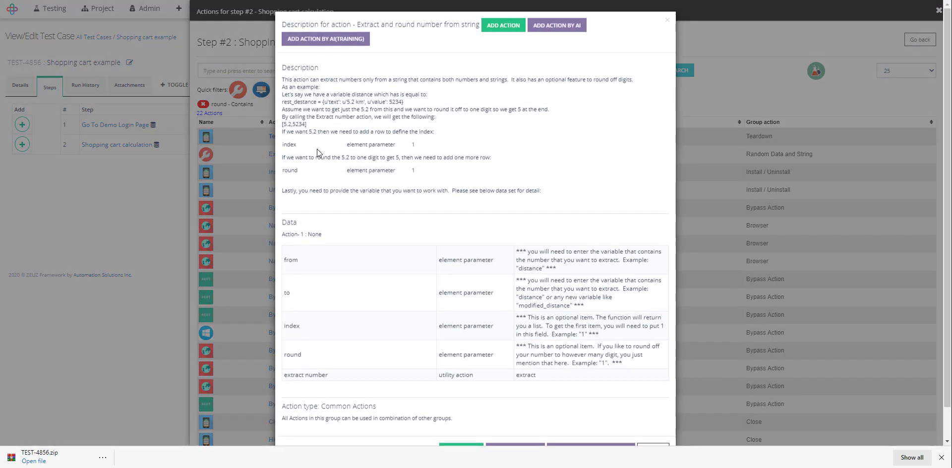
{"action": "left_click", "coordinate": [503, 28]}
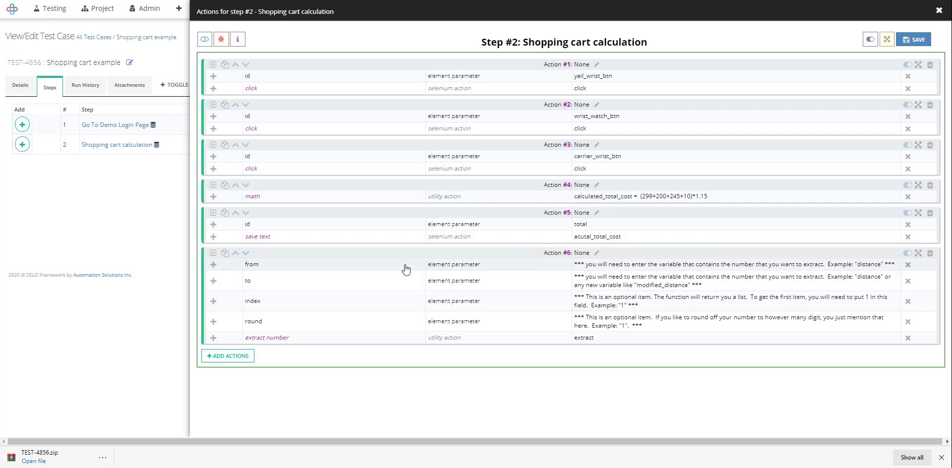
In the extract number action, set from to acutal_total_cost and to to rounded_extracted_acutal_total_cost, reusing the save text variable name.
{"action": "left_click", "coordinate": [601, 237]}
{"action": "key", "text": "ctrl+c"}
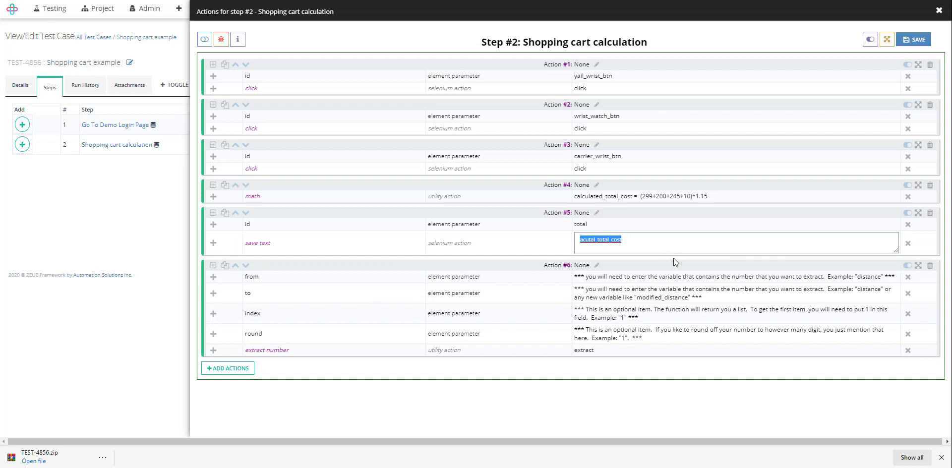
{"action": "left_click", "coordinate": [628, 281]}
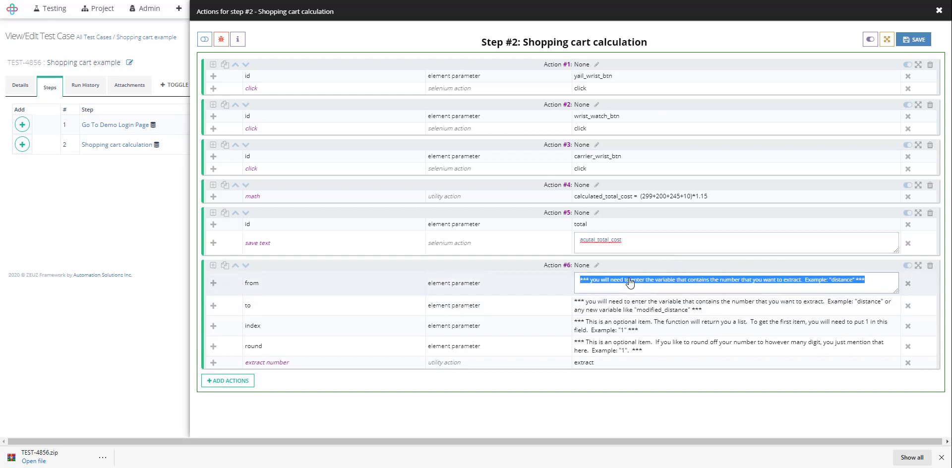
{"action": "key", "text": "ctrl+v"}
{"action": "left_click", "coordinate": [610, 306]}
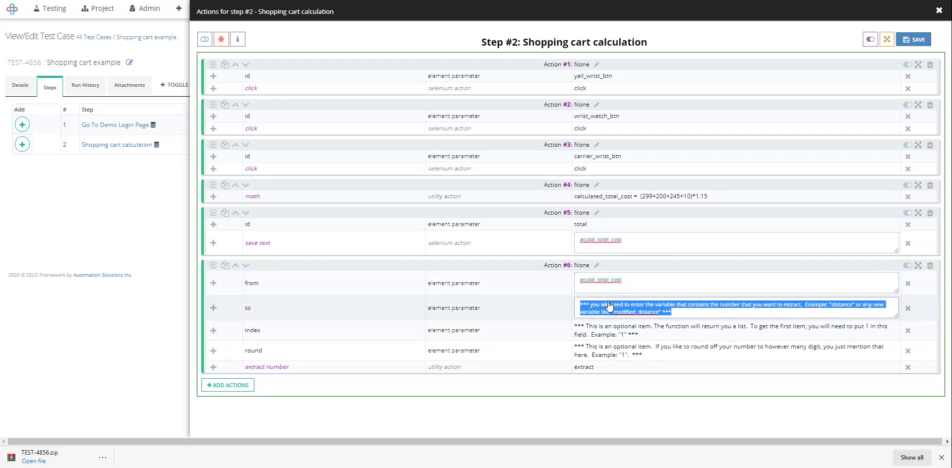
{"action": "key", "text": "ctrl+v"}
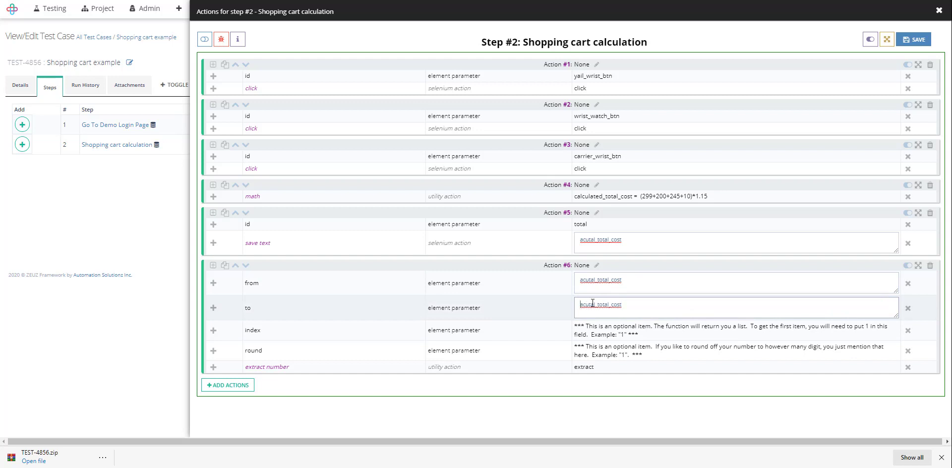
{"action": "type", "text": "rounded_extrct"}
{"action": "key", "text": "BackSpace"}
{"action": "key", "text": "BackSpace"}
{"action": "type", "text": "acted_"}
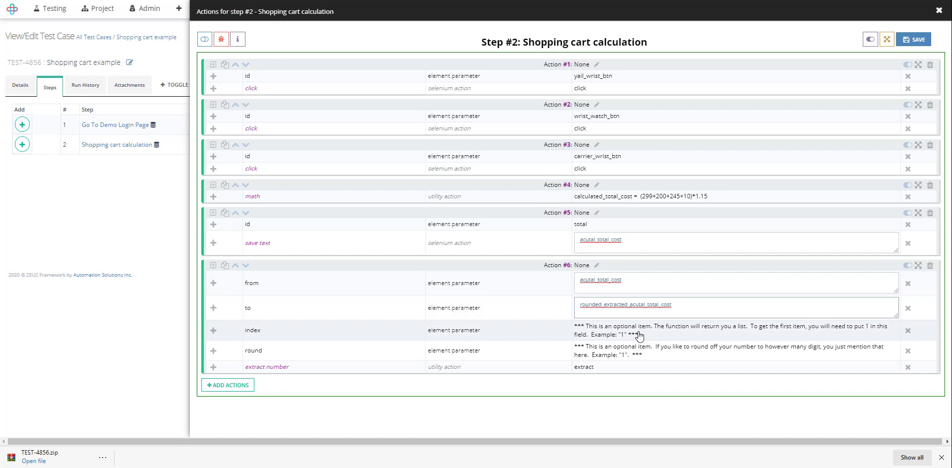
Delete the index row from action #6 and enter -2 (34.45345) = 34.45 as its round value.
{"action": "left_click", "coordinate": [908, 331]}
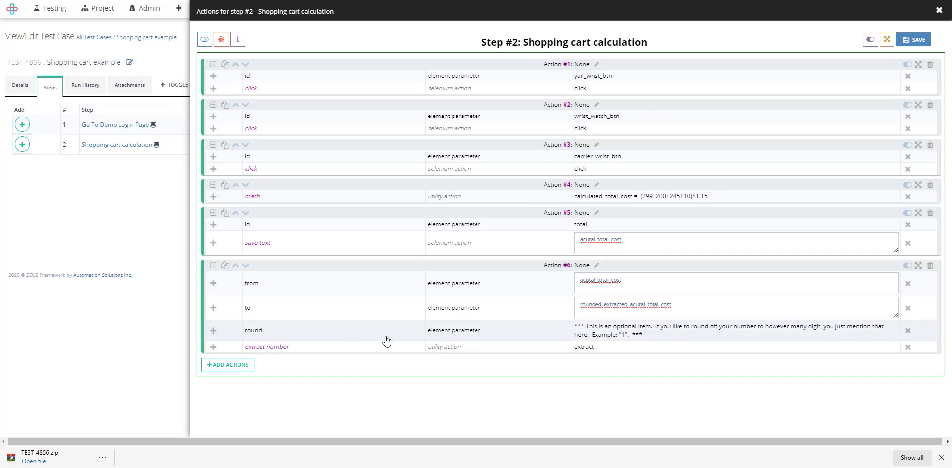
{"action": "left_click", "coordinate": [665, 332]}
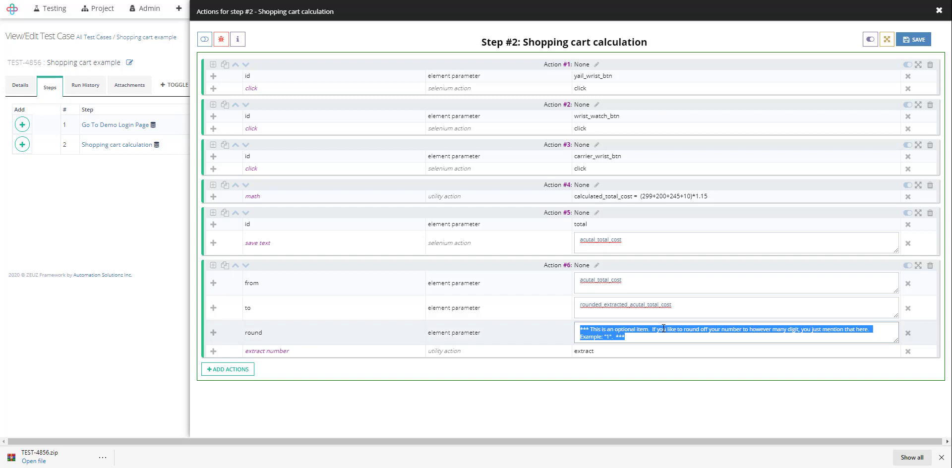
{"action": "key", "text": "BackSpace"}
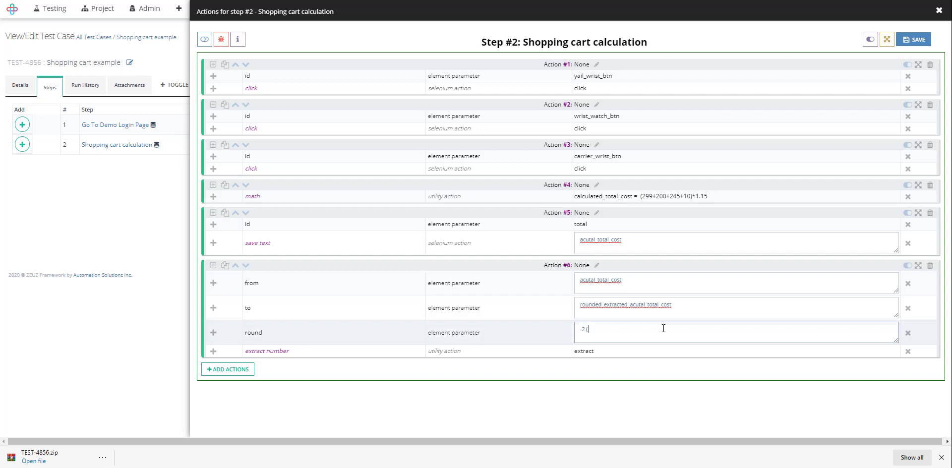
{"action": "type", "text": "-2 (34.45345"}
{"action": "type", "text": ") = 34.45"}
Remove the worked example from action #6's round value, leaving only -2.
{"action": "double_click", "coordinate": [583, 330]}
{"action": "left_click_drag", "start_coordinate": [596, 329], "coordinate": [585, 329]}
{"action": "key", "text": "BackSpace"}
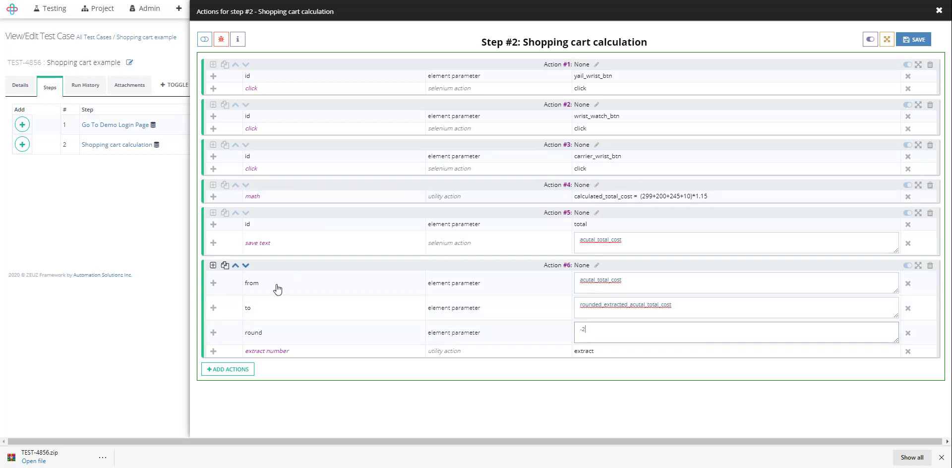
Copy action #6 to the end of the list and set the copy's from value to calculated_total_cost from the math action.
{"action": "left_click", "coordinate": [226, 266]}
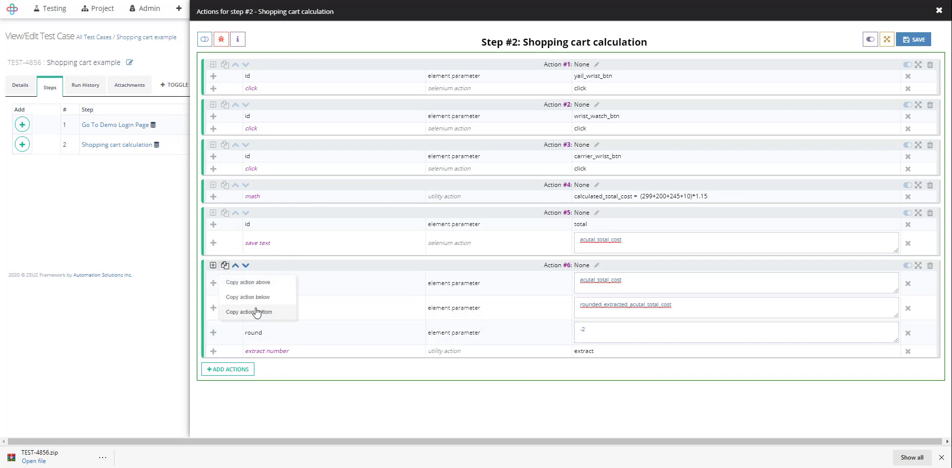
{"action": "left_click", "coordinate": [255, 312]}
{"action": "scroll", "coordinate": [570, 322], "scroll_direction": "down", "scroll_amount": 1}
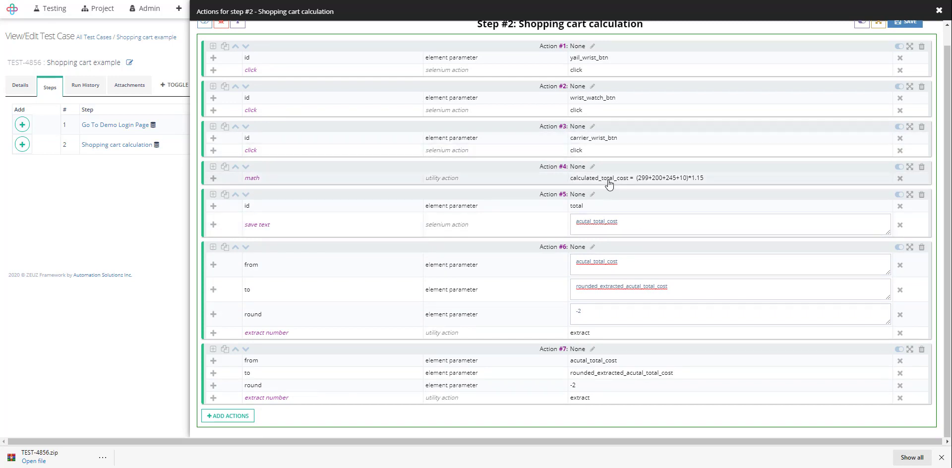
{"action": "left_click", "coordinate": [627, 179]}
{"action": "left_click", "coordinate": [628, 183]}
{"action": "left_click_drag", "start_coordinate": [627, 182], "coordinate": [566, 184]}
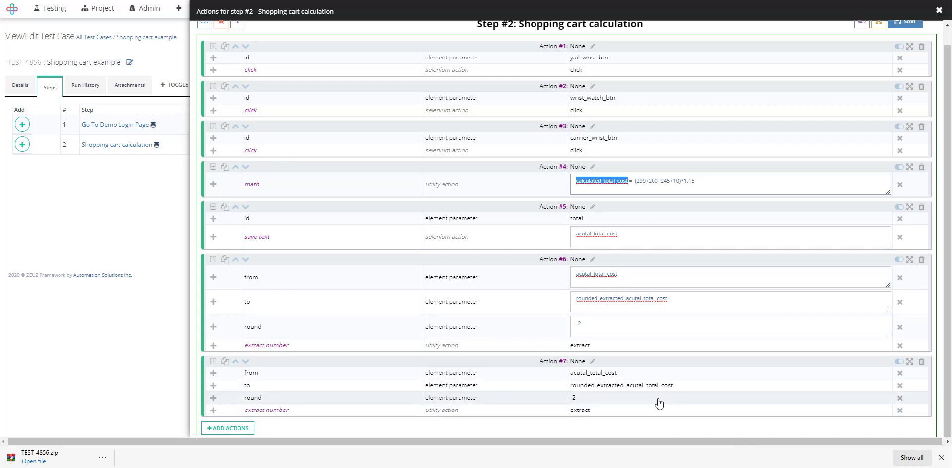
{"action": "left_click", "coordinate": [624, 377]}
{"action": "key", "text": "ctrl+v"}
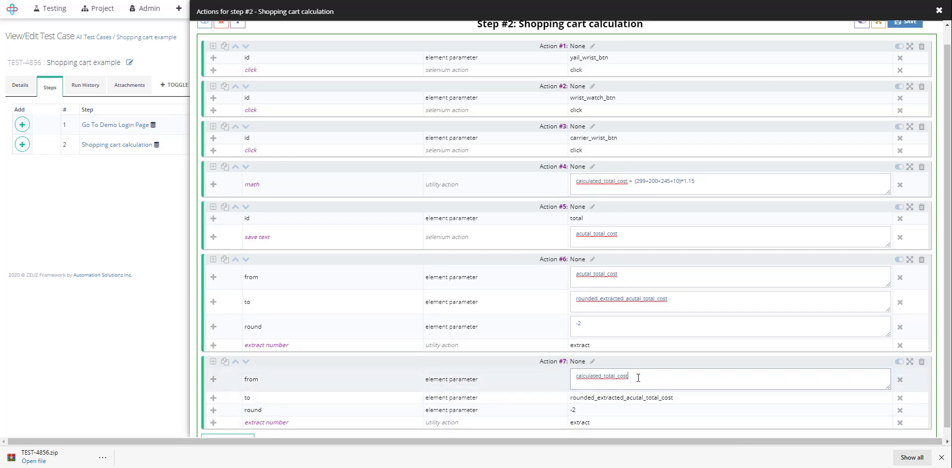
Change the to value of action #7 to rounded_calculated_total_cost.
{"action": "scroll", "coordinate": [624, 378], "scroll_direction": "down", "scroll_amount": 1}
{"action": "left_click", "coordinate": [605, 378]}
{"action": "left_click", "coordinate": [622, 380]}
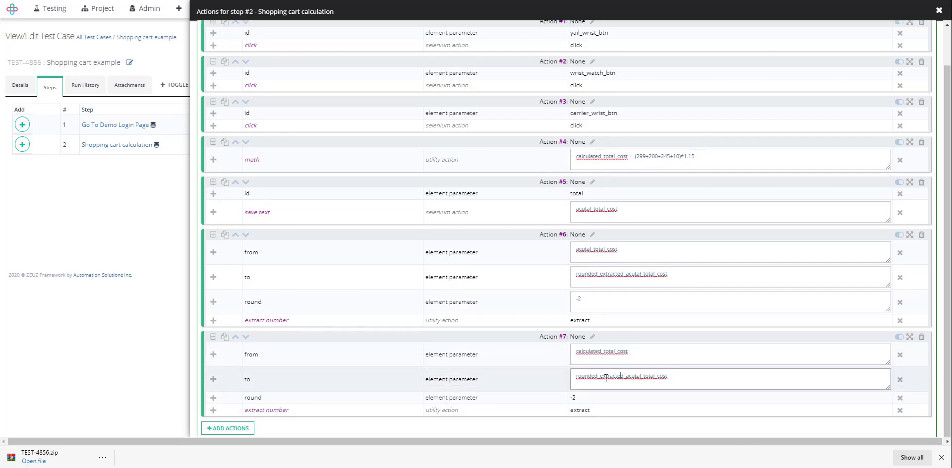
{"action": "left_click_drag", "start_coordinate": [600, 377], "coordinate": [680, 378]}
{"action": "key", "text": "ctrl+v"}
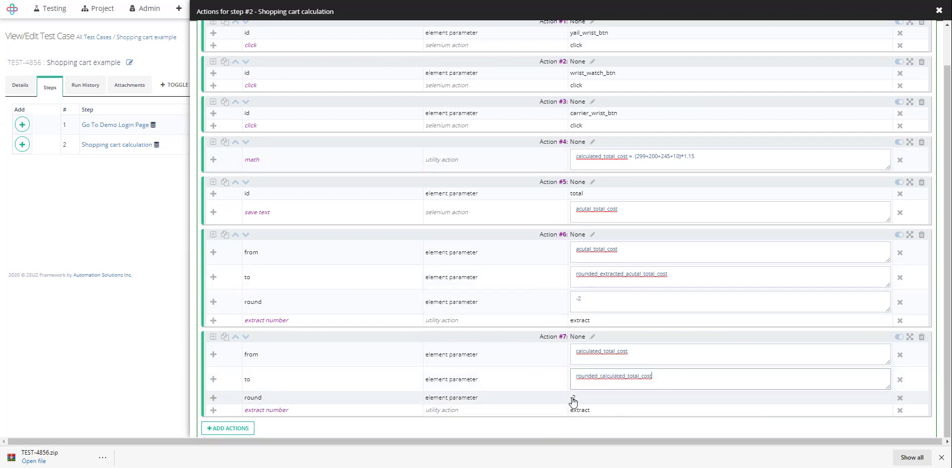
{"action": "scroll", "coordinate": [540, 379], "scroll_direction": "down", "scroll_amount": 1}
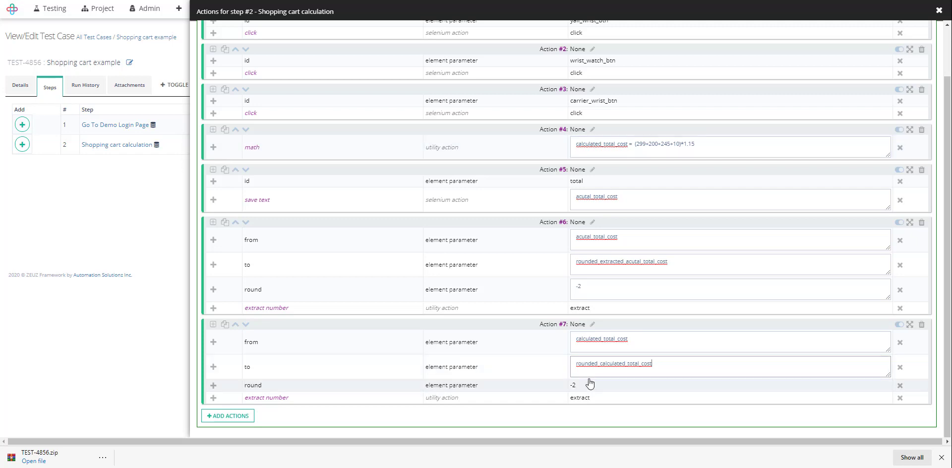
{"action": "double_click", "coordinate": [593, 340]}
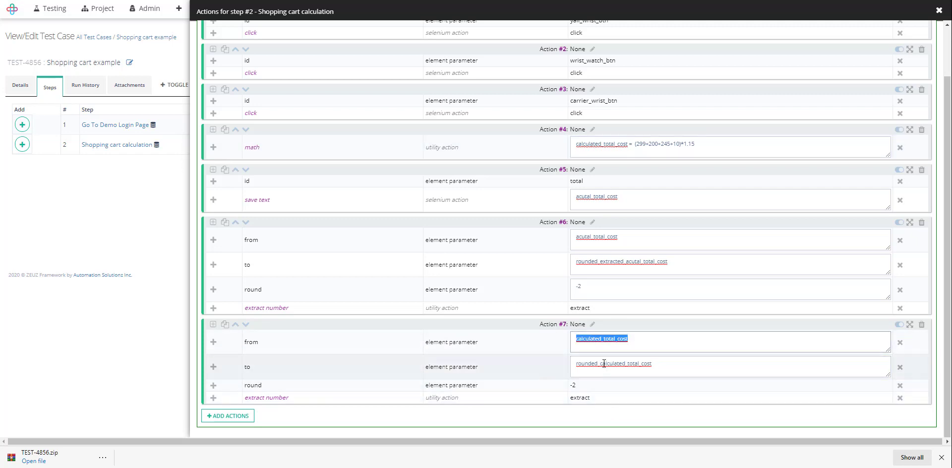
{"action": "left_click", "coordinate": [604, 364]}
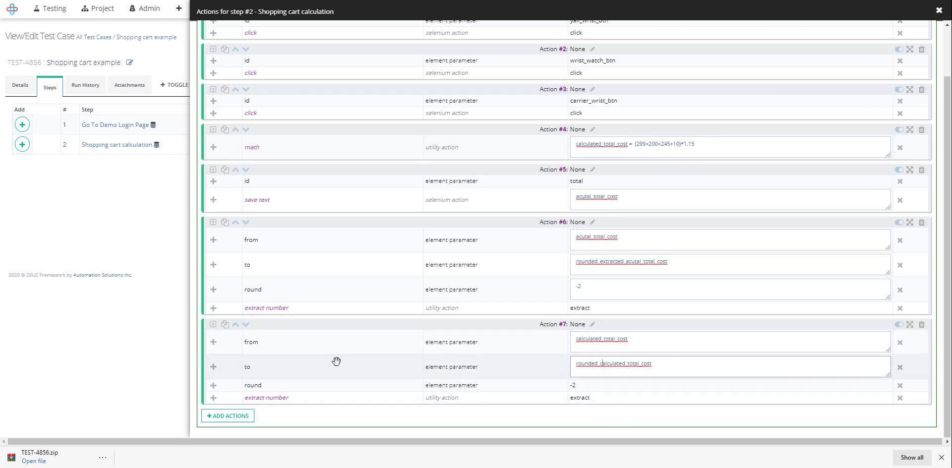
{"action": "key", "text": "shift+Tab"}
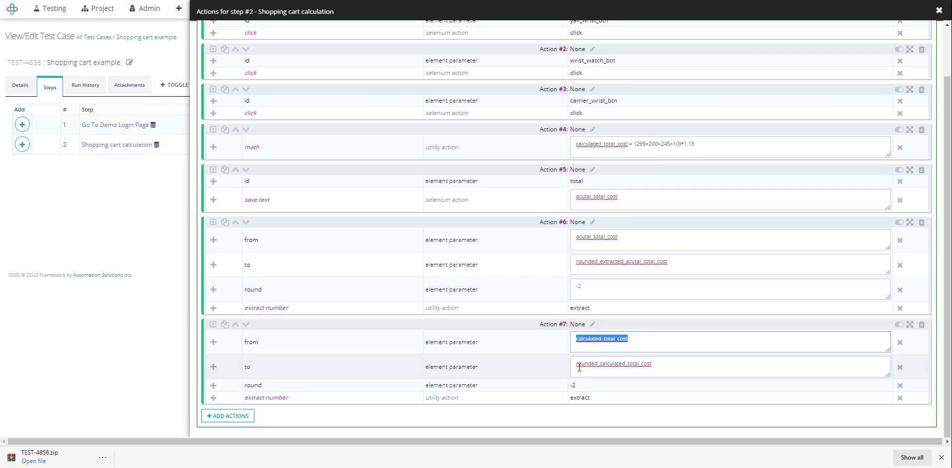
Search the available actions for compare, filter by Common Actions, and add the Compare Variable action.
{"action": "left_click", "coordinate": [234, 419]}
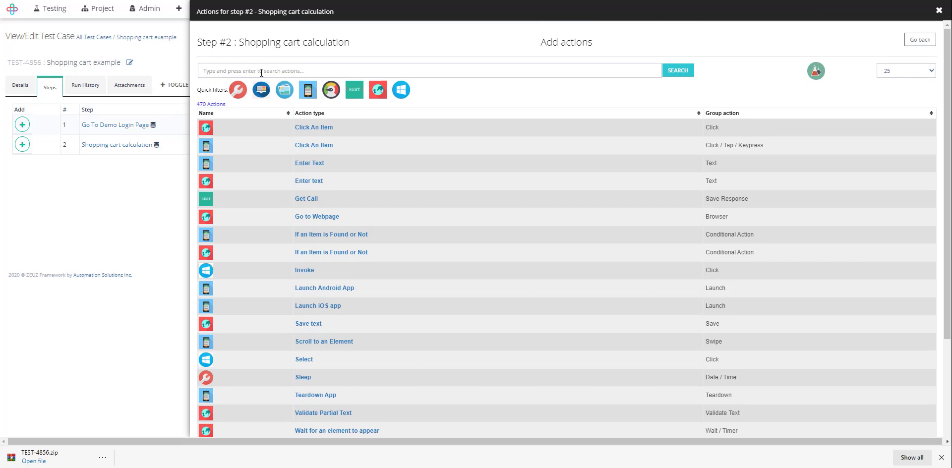
{"action": "left_click", "coordinate": [258, 72]}
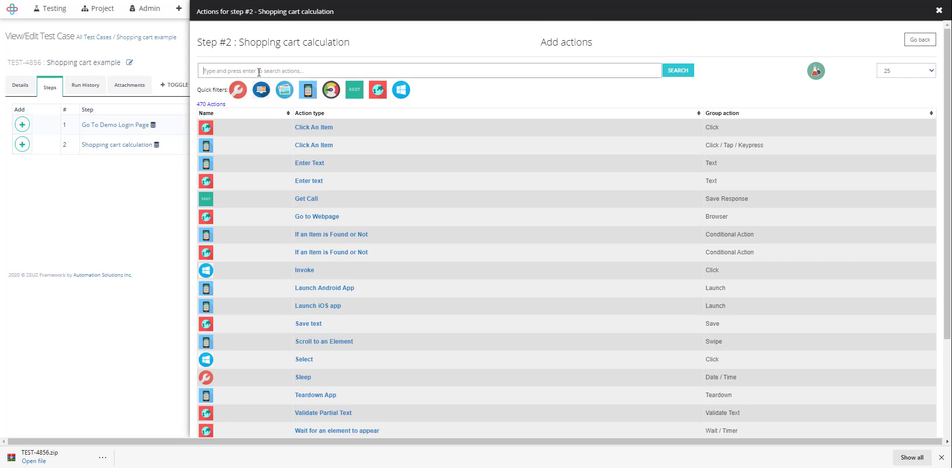
{"action": "type", "text": "compare"}
{"action": "key", "text": "Return"}
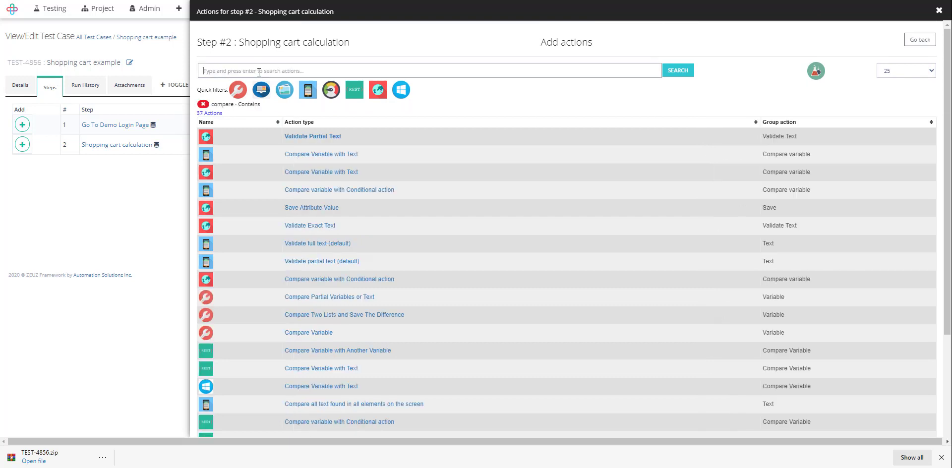
{"action": "left_click", "coordinate": [238, 90]}
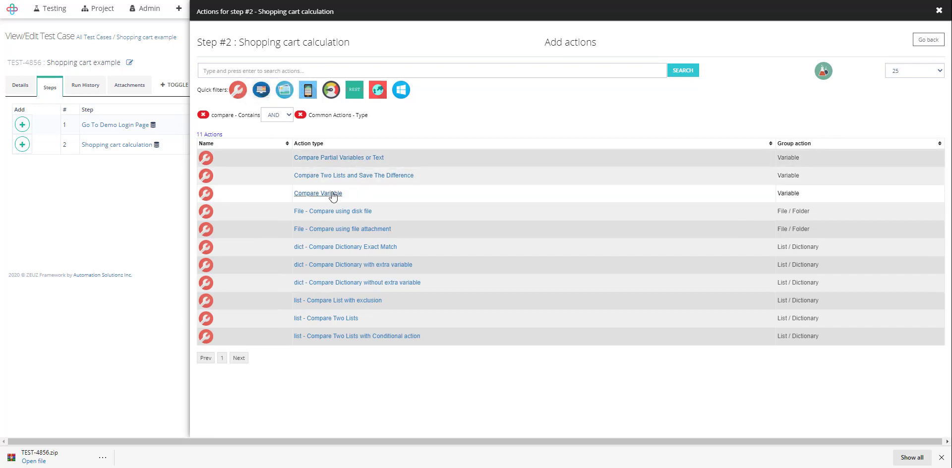
{"action": "left_click", "coordinate": [568, 187]}
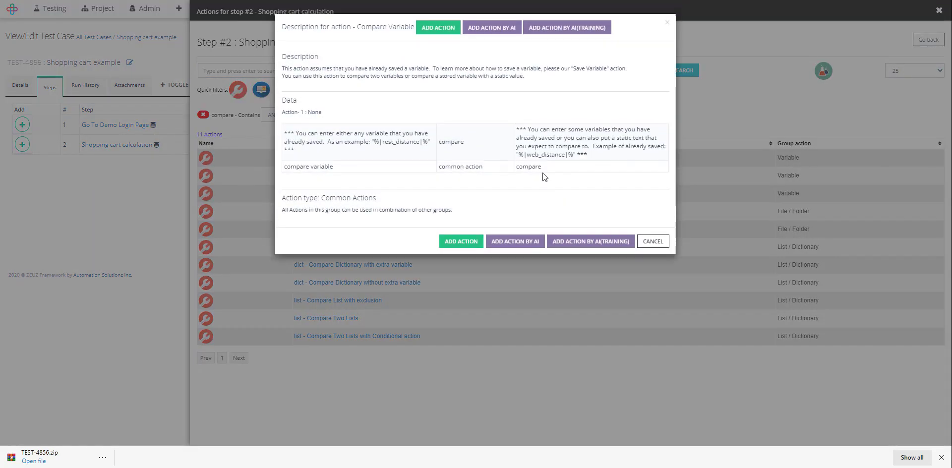
{"action": "left_click", "coordinate": [433, 29]}
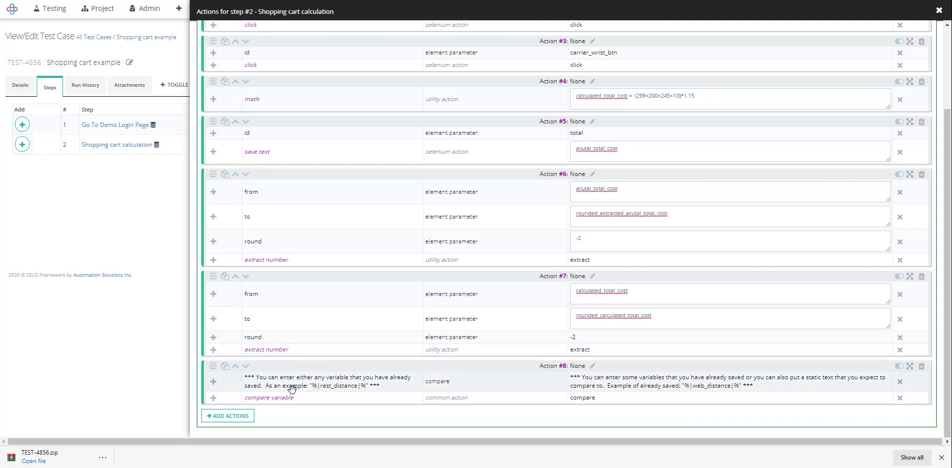
Replace the first compare operand's placeholder text in action #8 with %|rounded_calculated_total_cost|%, copying the variable name from action #7.
{"action": "left_click", "coordinate": [317, 389]}
{"action": "left_click_drag", "start_coordinate": [354, 382], "coordinate": [447, 381]}
{"action": "left_click", "coordinate": [355, 383]}
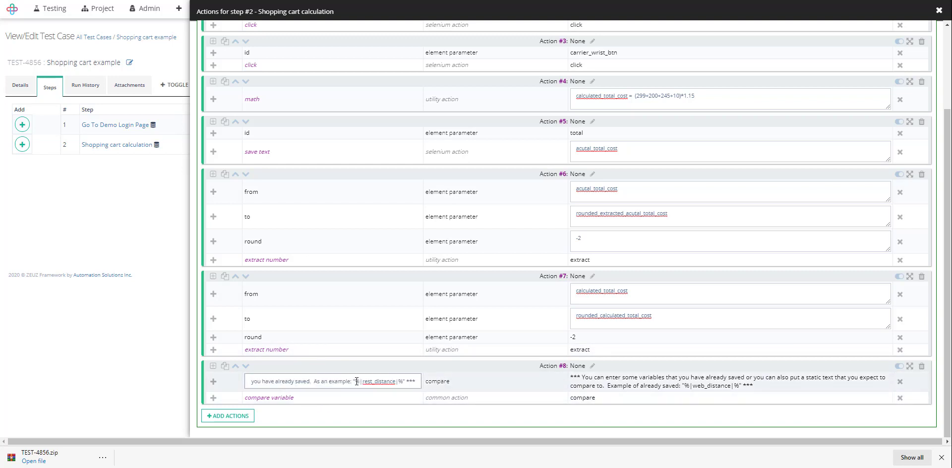
{"action": "left_click_drag", "start_coordinate": [357, 381], "coordinate": [80, 381]}
{"action": "key", "text": "BackSpace"}
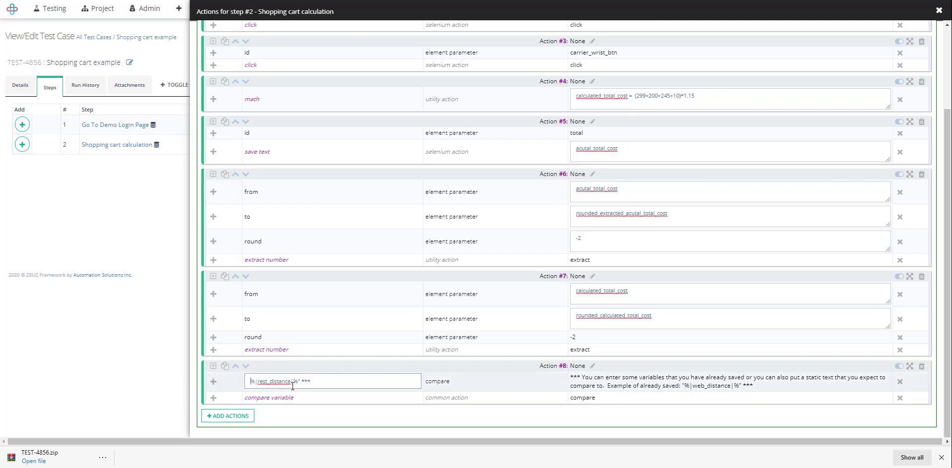
{"action": "left_click_drag", "start_coordinate": [298, 382], "coordinate": [325, 381]}
{"action": "key", "text": "BackSpace"}
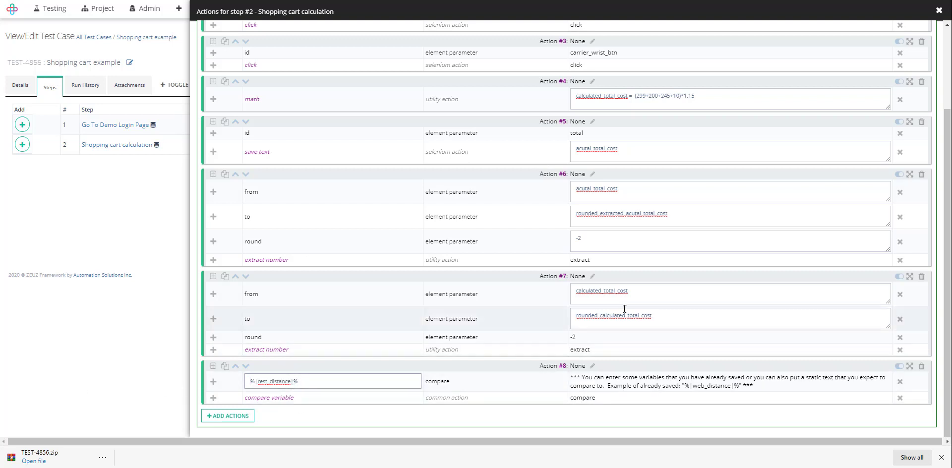
{"action": "left_click_drag", "start_coordinate": [638, 291], "coordinate": [540, 293]}
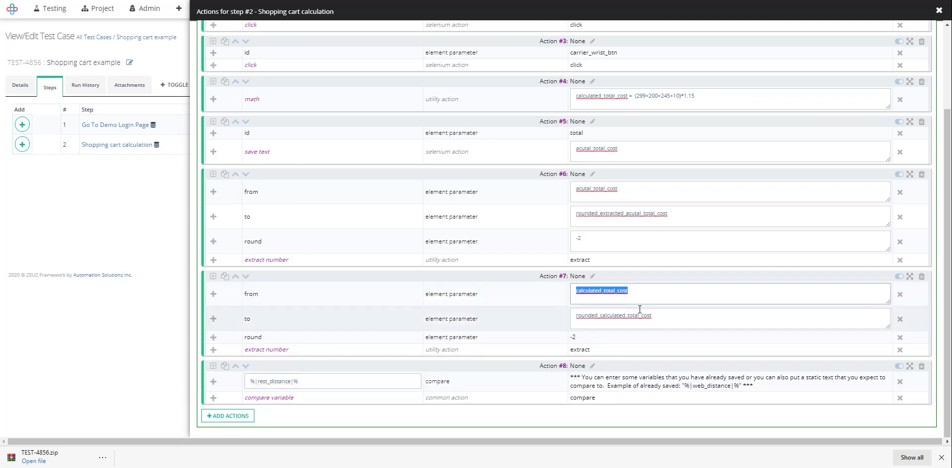
{"action": "left_click_drag", "start_coordinate": [674, 315], "coordinate": [548, 322]}
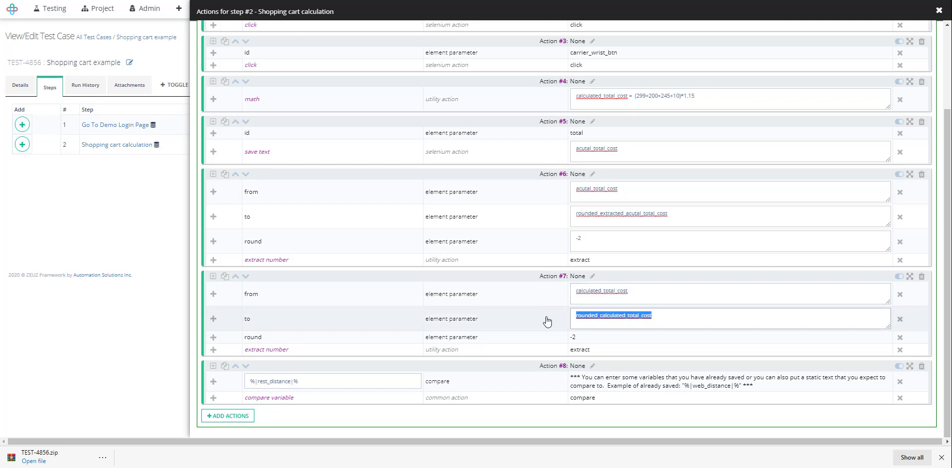
{"action": "double_click", "coordinate": [272, 381]}
{"action": "key", "text": "ctrl+v"}
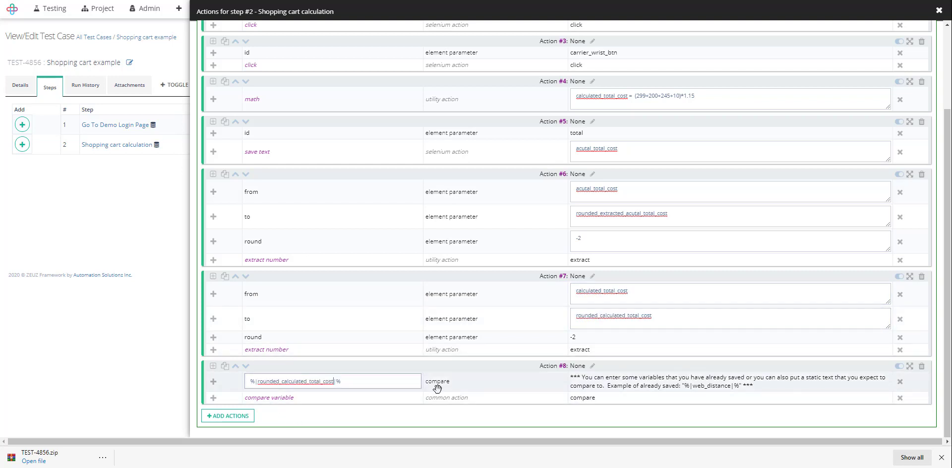
Set the second compare operand in action #8 to %|rounded_extracted_acutal_total_cost|%, reusing the first operand's format and the variable name from action #6.
{"action": "triple_click", "coordinate": [341, 383]}
{"action": "key", "text": "ctrl+c"}
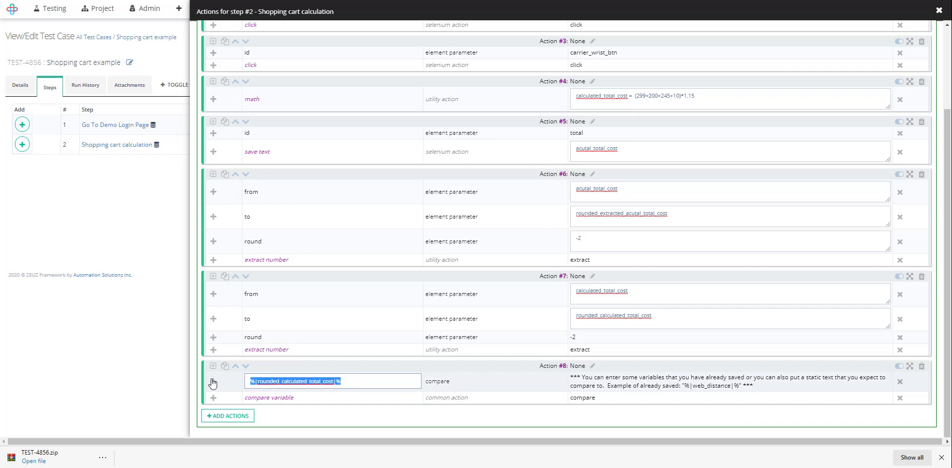
{"action": "left_click", "coordinate": [739, 390]}
{"action": "key", "text": "ctrl+v"}
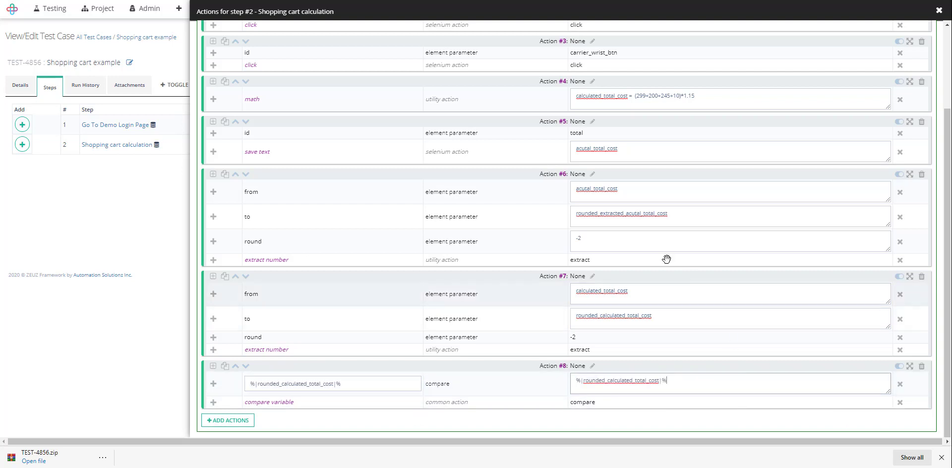
{"action": "triple_click", "coordinate": [644, 213]}
{"action": "key", "text": "ctrl+c"}
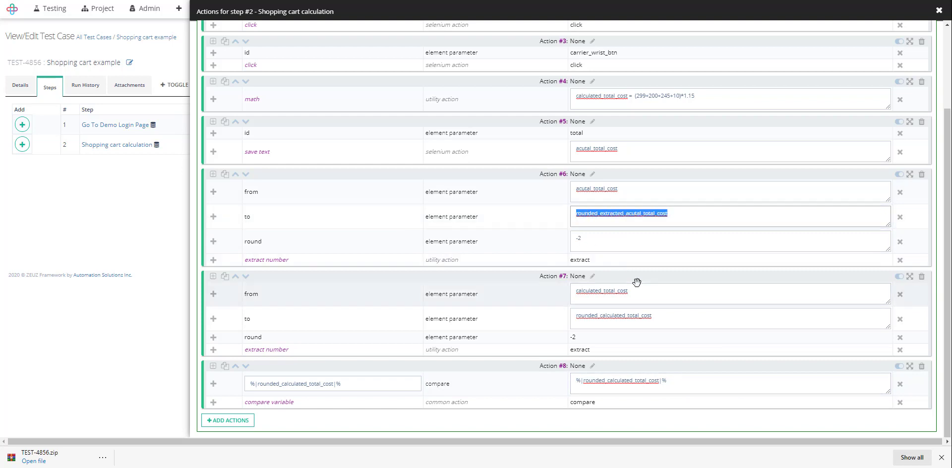
{"action": "double_click", "coordinate": [624, 392]}
{"action": "key", "text": "ctrl+v"}
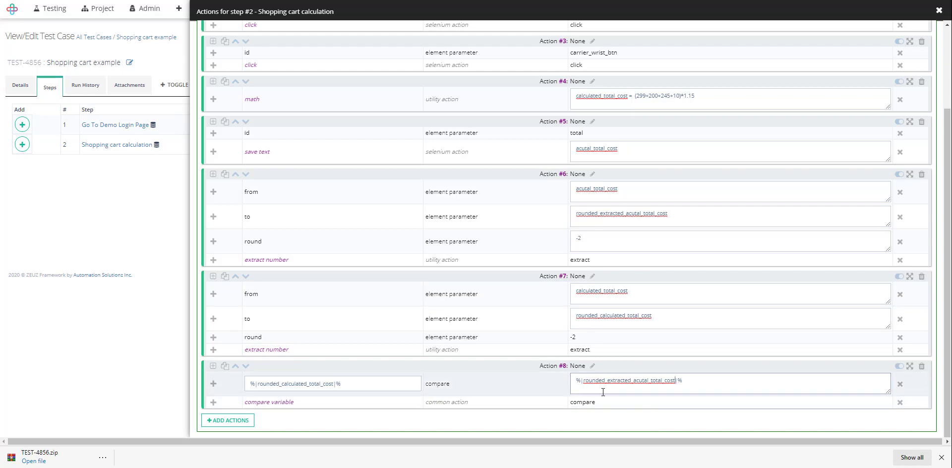
Save the actions of the Shopping cart calculation step and look over the complete action list.
{"action": "scroll", "coordinate": [607, 382], "scroll_direction": "up", "scroll_amount": 3}
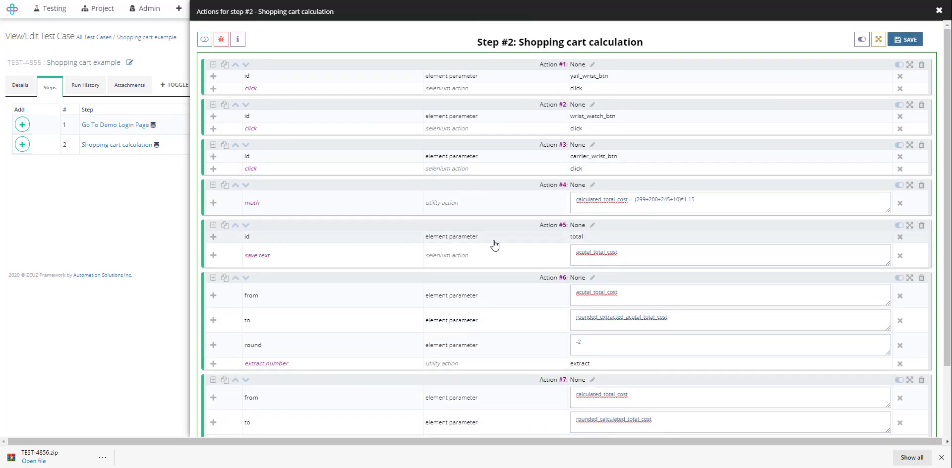
{"action": "scroll", "coordinate": [598, 324], "scroll_direction": "down", "scroll_amount": 3}
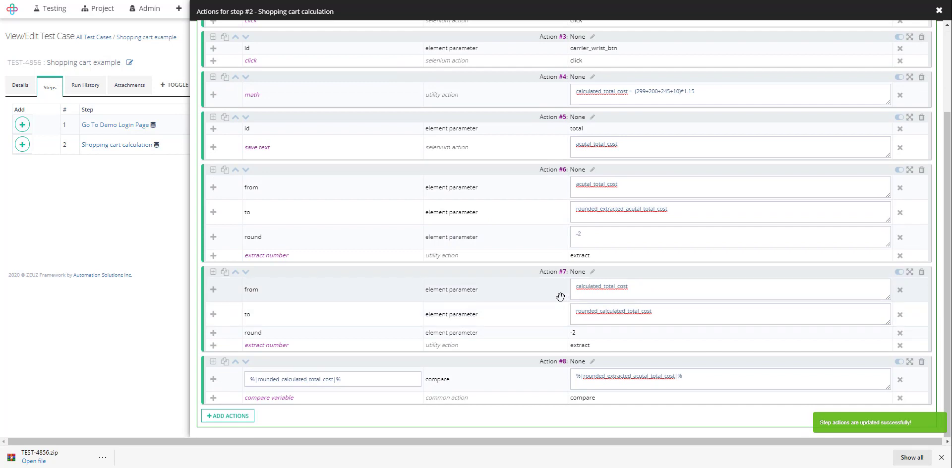
{"action": "scroll", "coordinate": [560, 296], "scroll_direction": "up", "scroll_amount": 3}
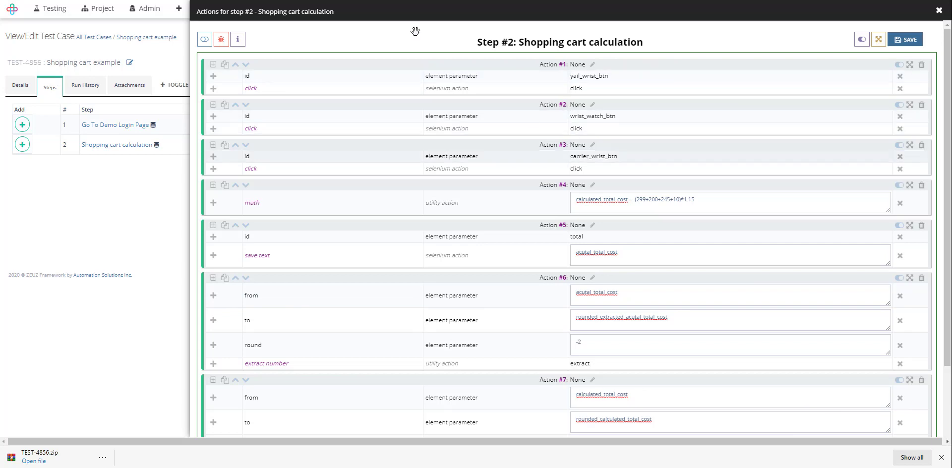
Switch to the ZEUZ demo shopping cart page, reload it to reset the cart, and close the developer tools.
{"action": "left_click", "coordinate": [415, 1]}
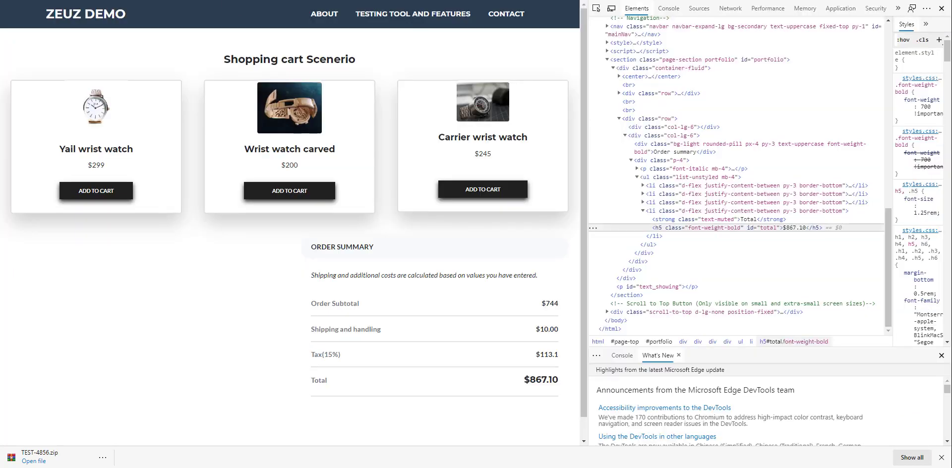
{"action": "key", "text": "F5"}
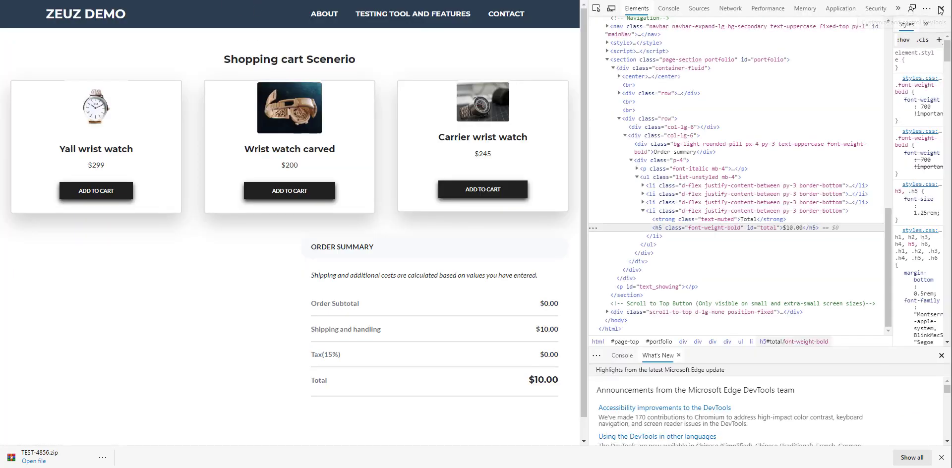
{"action": "left_click", "coordinate": [941, 9]}
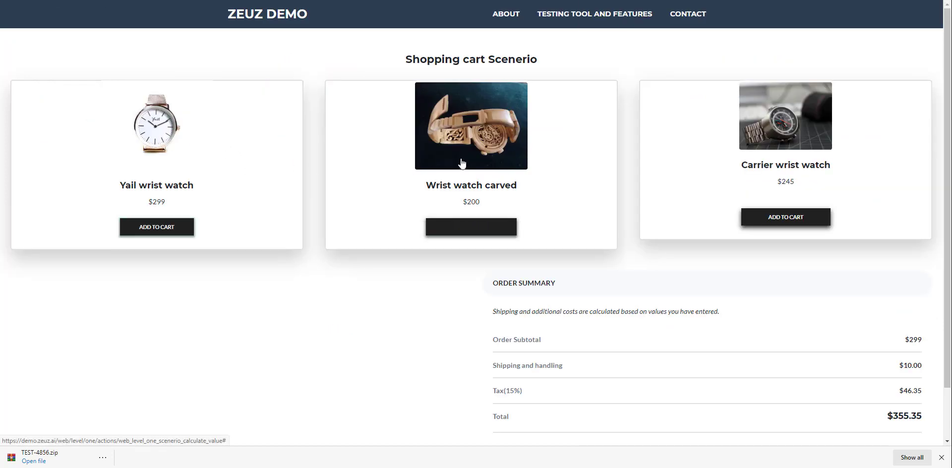
Add the Yail, carved and Carrier wrist watches to the cart and check the total in the order summary.
{"action": "left_click", "coordinate": [468, 227]}
{"action": "left_click", "coordinate": [788, 218]}
{"action": "scroll", "coordinate": [902, 397], "scroll_direction": "down", "scroll_amount": 2}
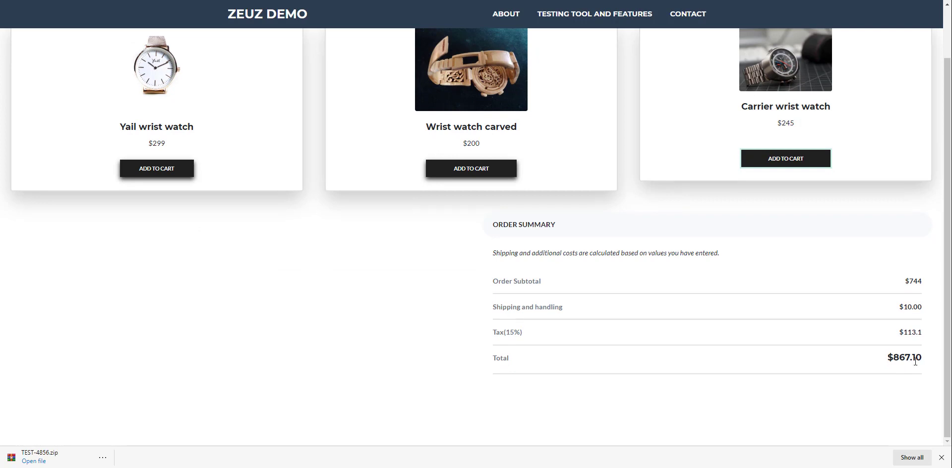
Return to the Shopping cart calculation step and review its actions through the final compare action.
{"action": "left_click", "coordinate": [198, 1]}
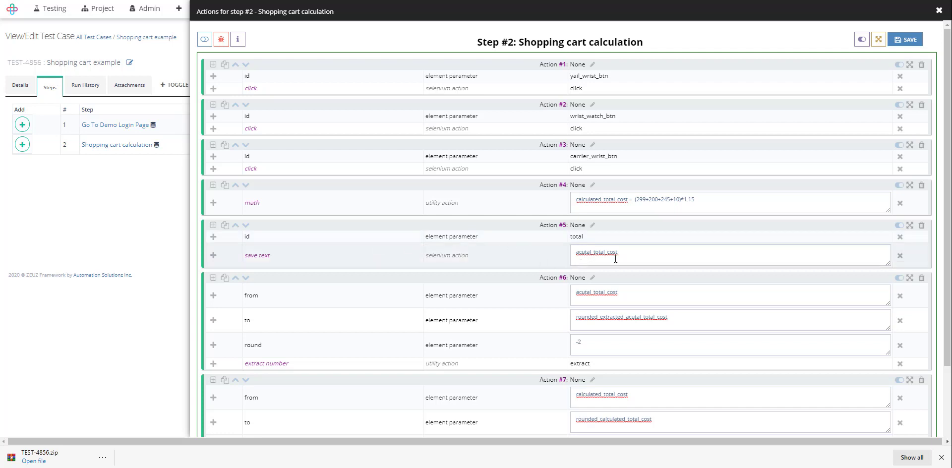
{"action": "scroll", "coordinate": [615, 259], "scroll_direction": "down", "scroll_amount": 2}
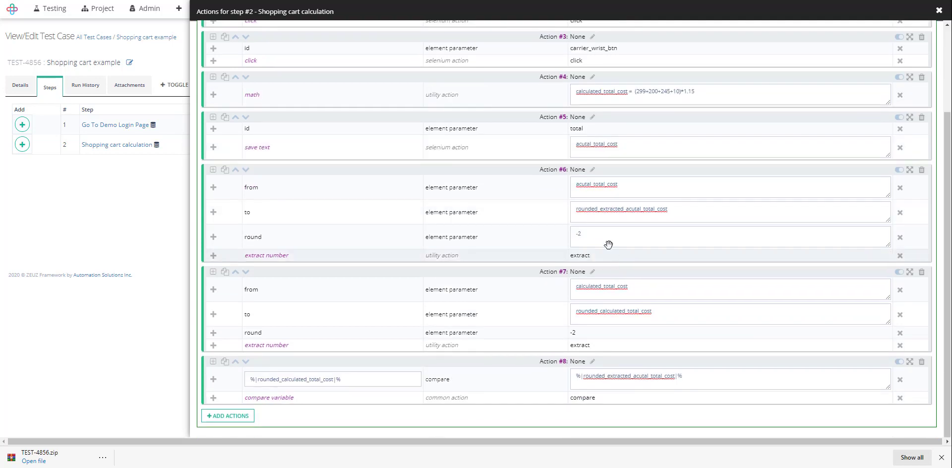